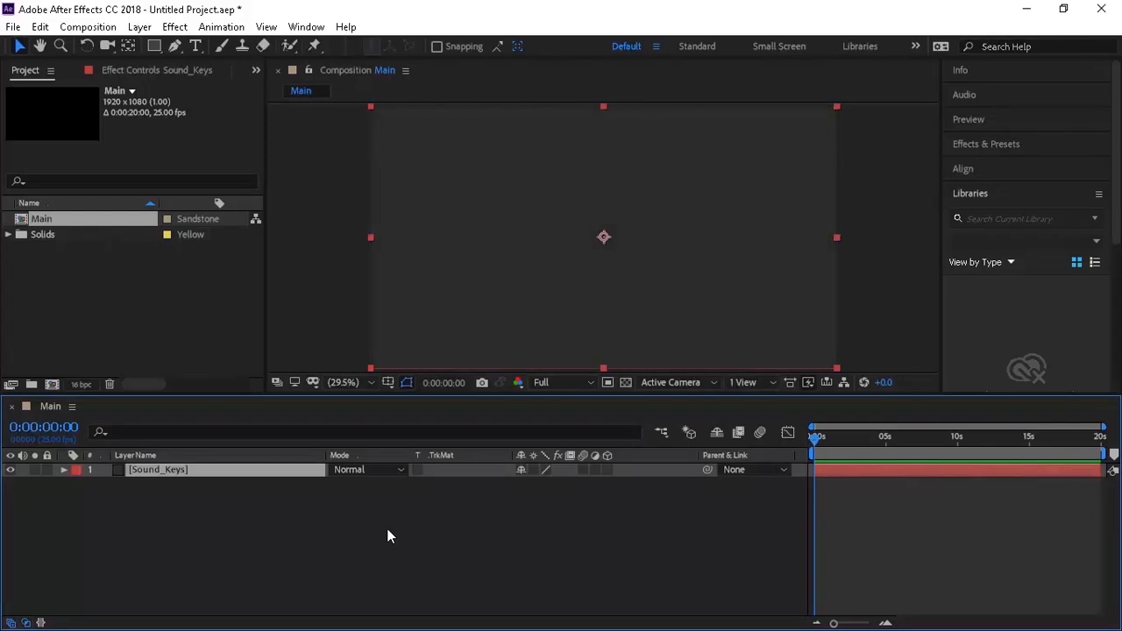
Import Eastern Odyssey - Game of Thrones.mp3 and add it to the Main composition below the Sound_Keys layer.
double_click(179, 301)
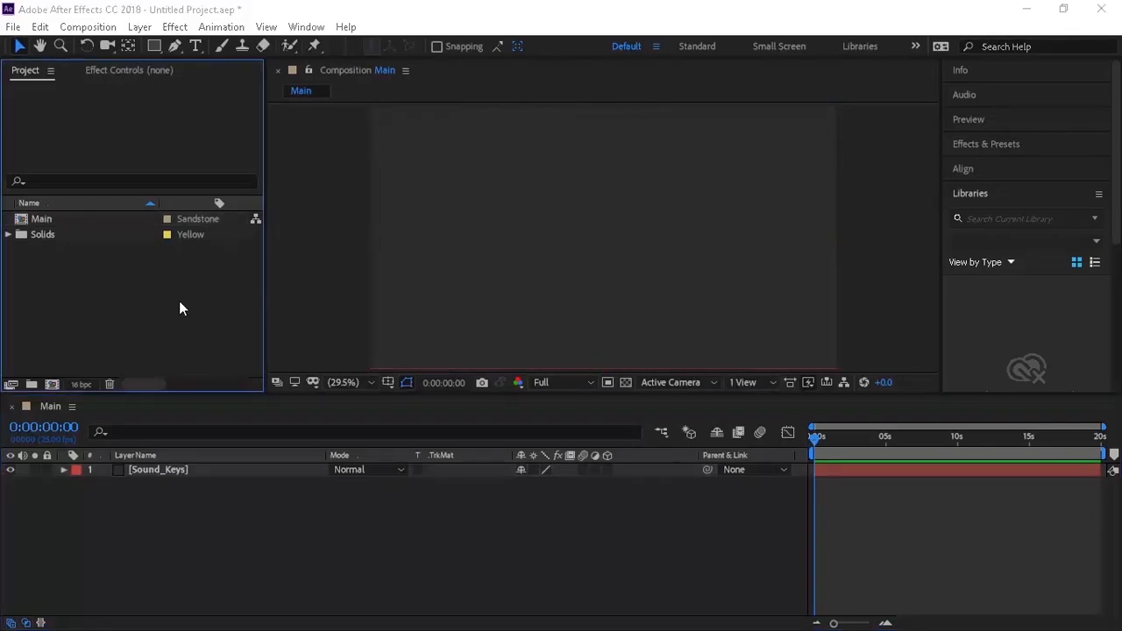
double_click(399, 188)
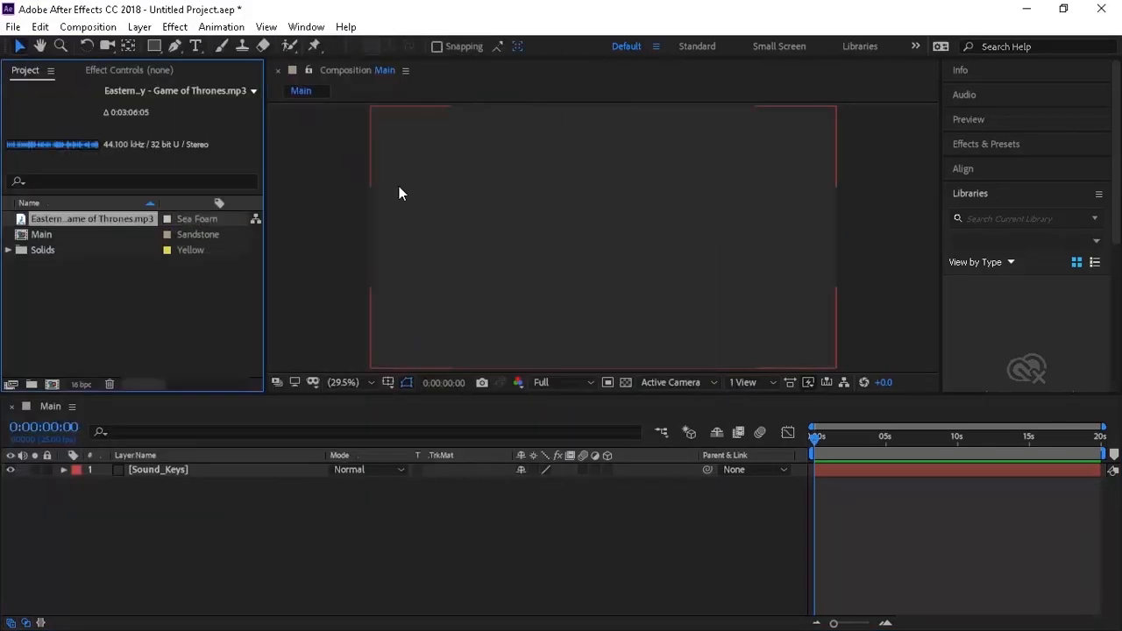
left_click_drag(125, 219, 184, 520)
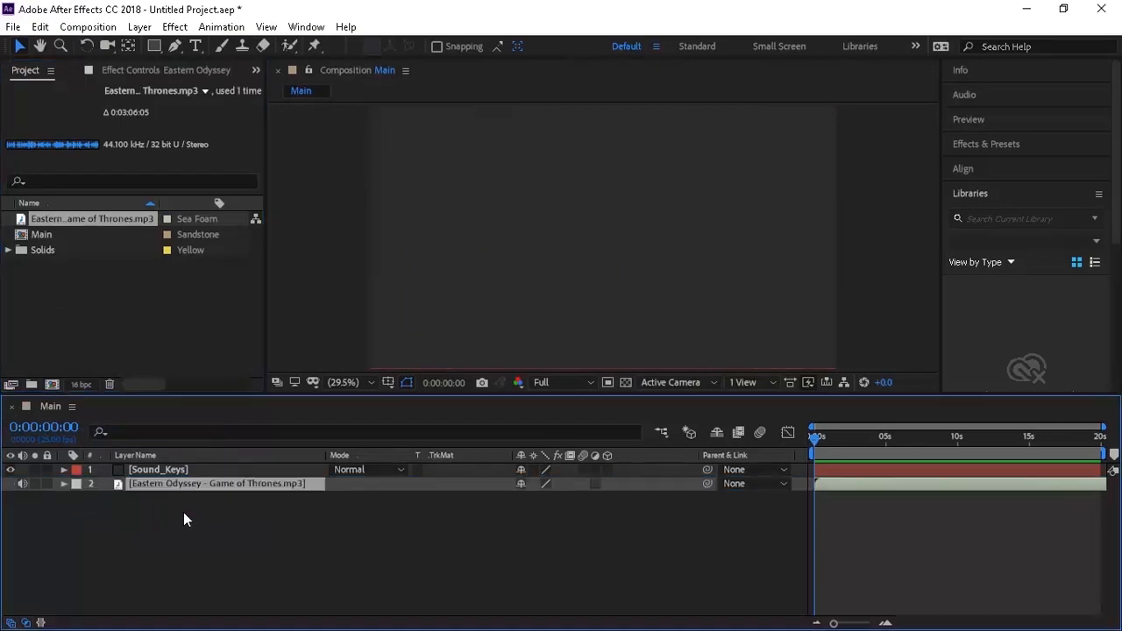
Reveal the audio waveform of the Eastern Odyssey music layer.
left_click(63, 484)
left_click(78, 498)
left_click(91, 526)
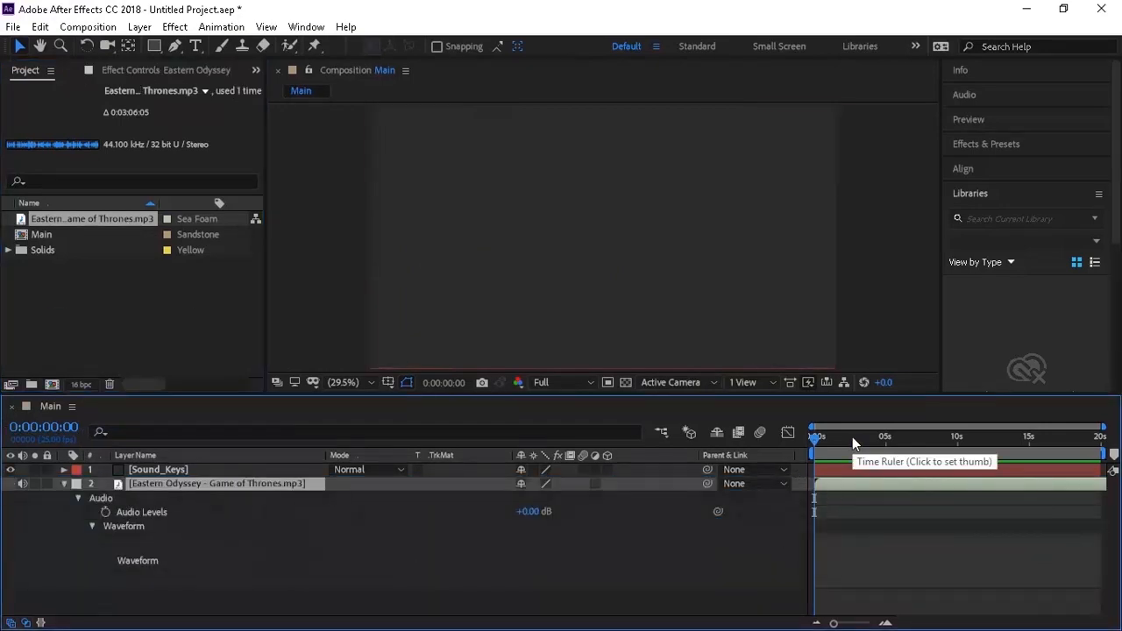
Set the composition preview resolution to Quarter and turn on Fast Draft previewing.
left_click(561, 383)
left_click(575, 473)
left_click(808, 382)
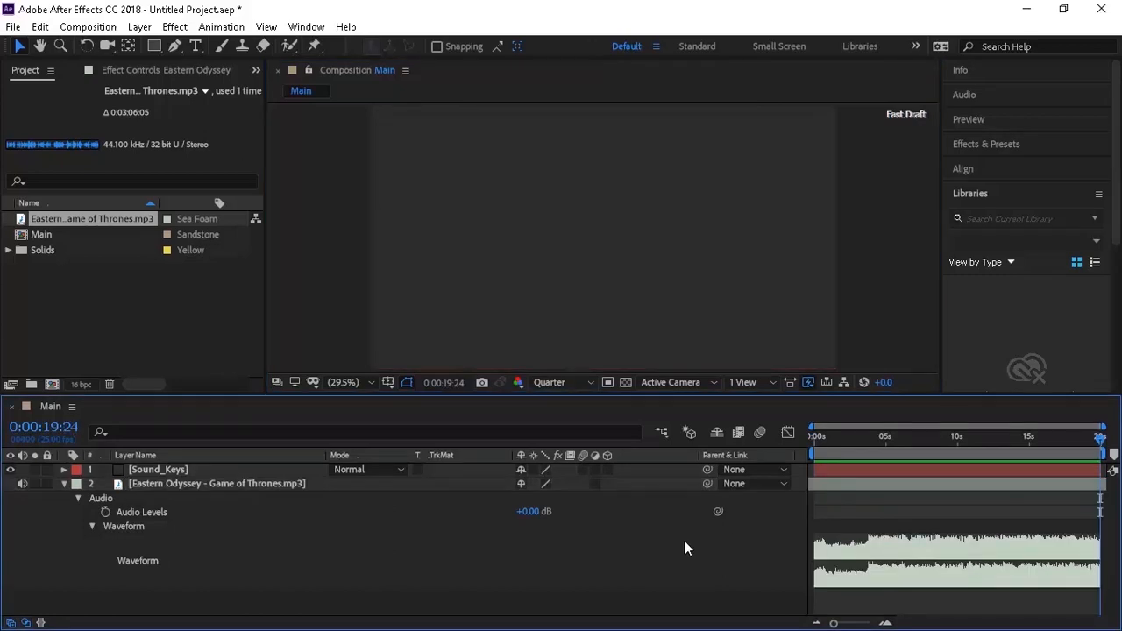
Play back the music from the start of the composition, return to the first frame and collapse the music layer's properties.
left_click_drag(851, 445, 789, 435)
key("space")
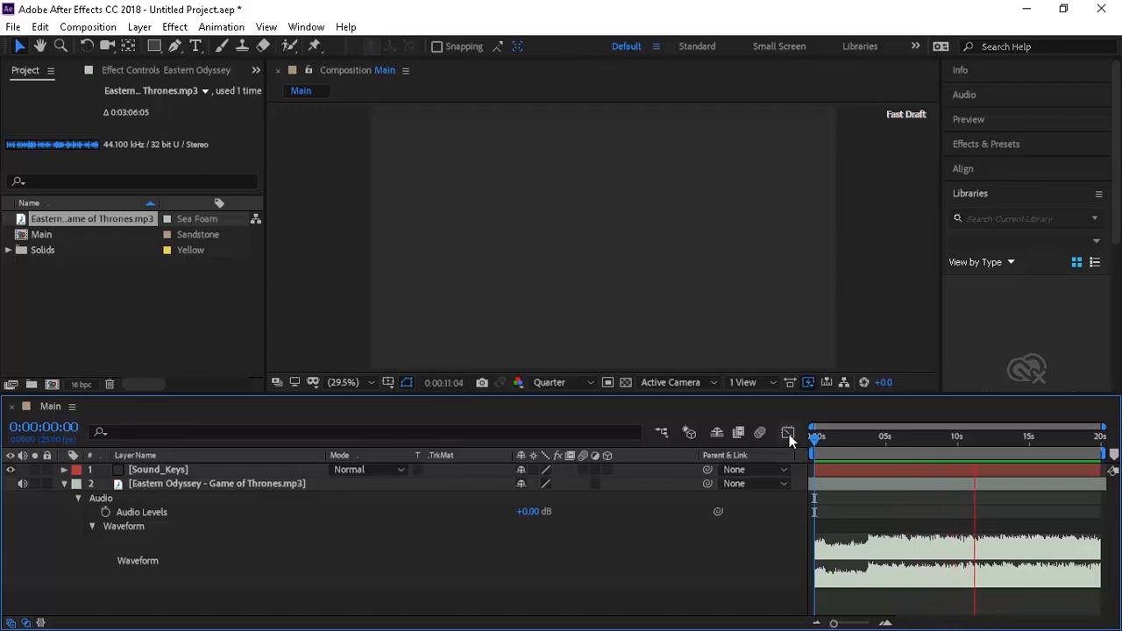
key("space")
key("Home")
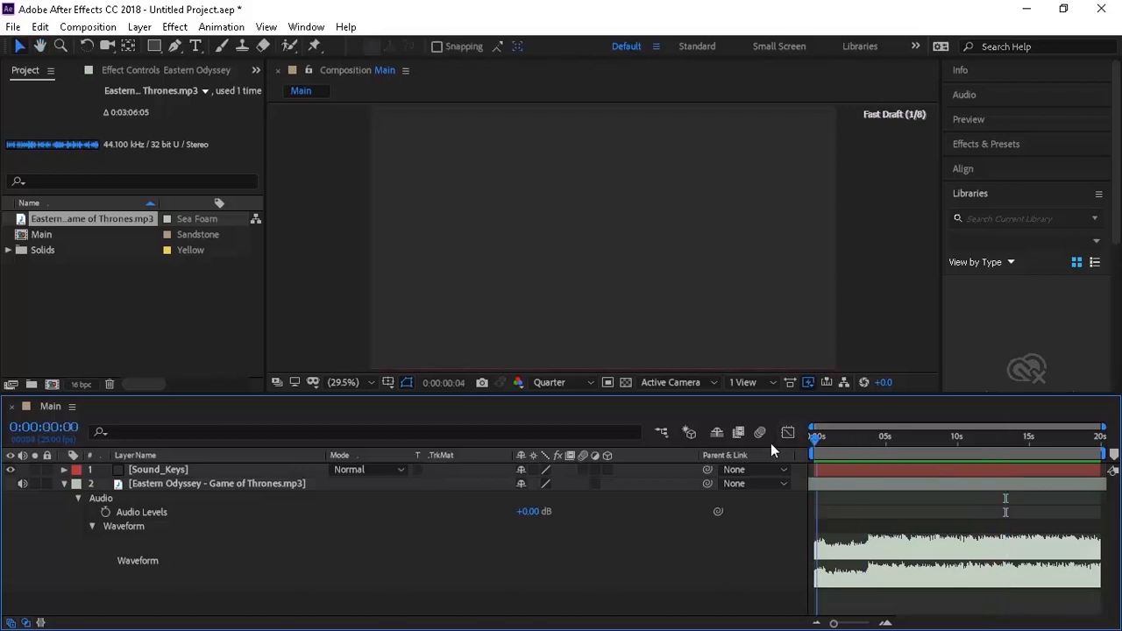
left_click(63, 484)
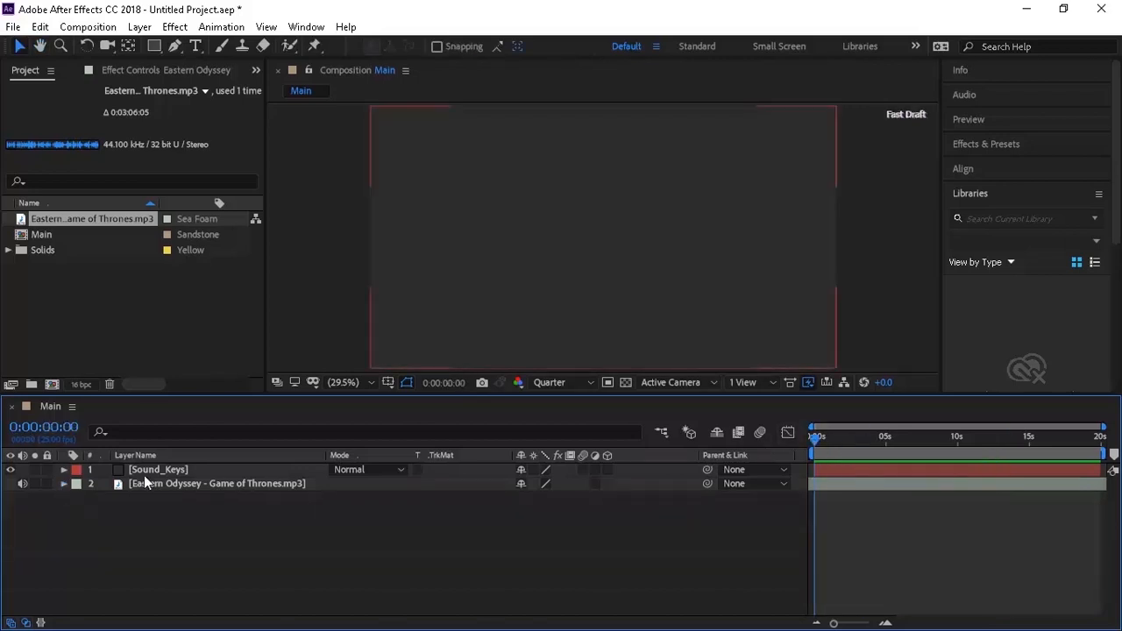
Apply the Trapcode Sound Keys effect to the Sound_Keys layer with Eastern Odyssey - Game of Thrones.mp3 as its audio layer.
left_click(158, 473)
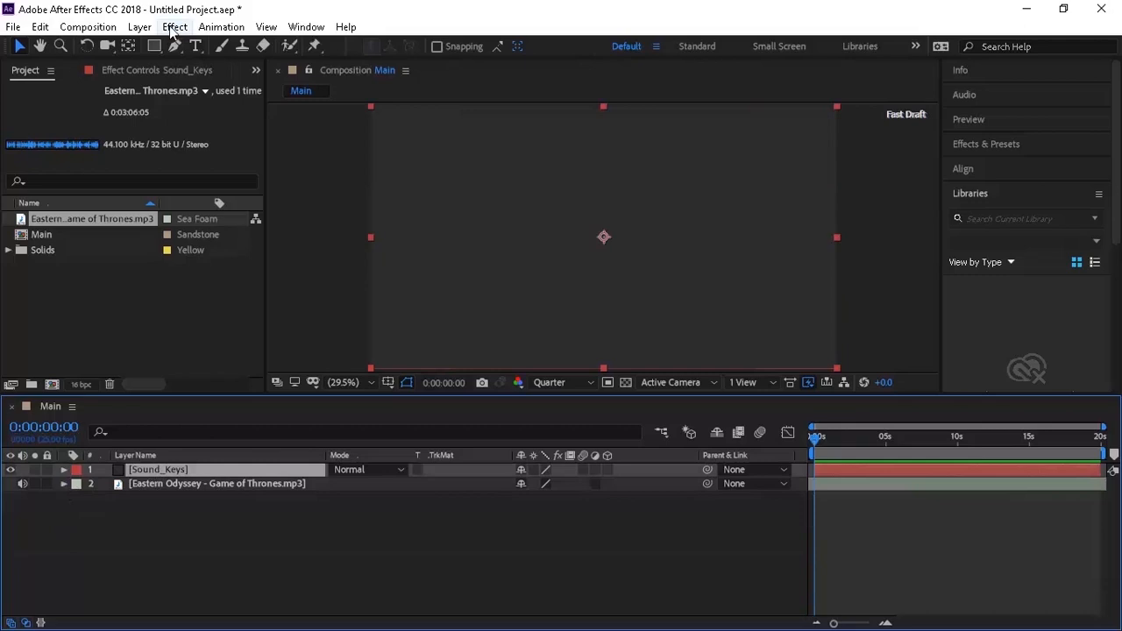
left_click(175, 27)
mouse_move(278, 400)
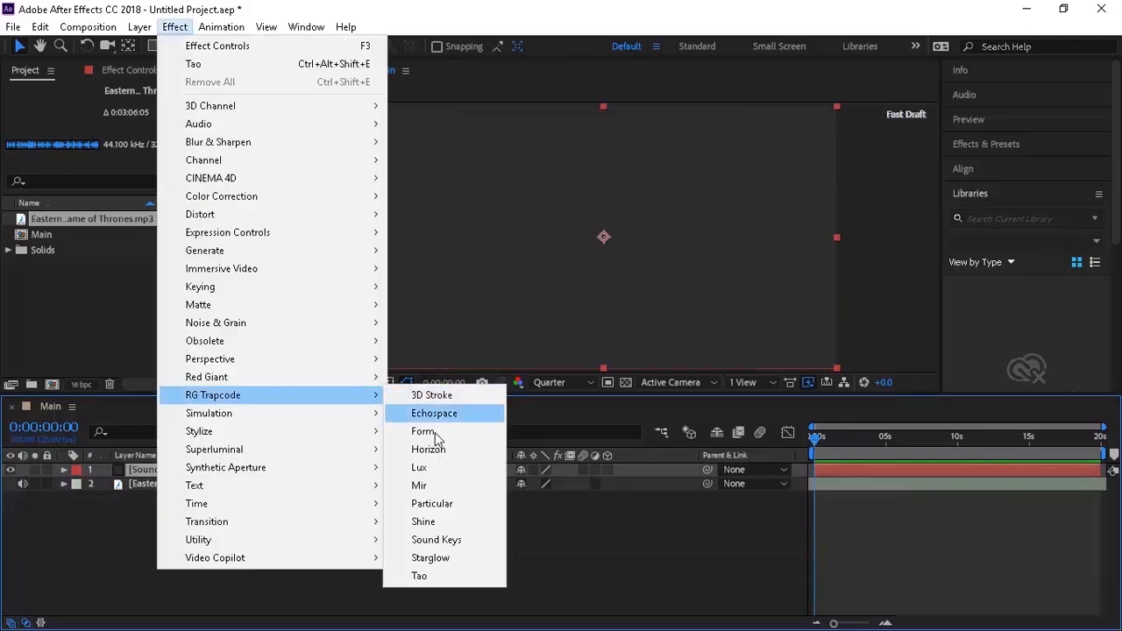
left_click(451, 539)
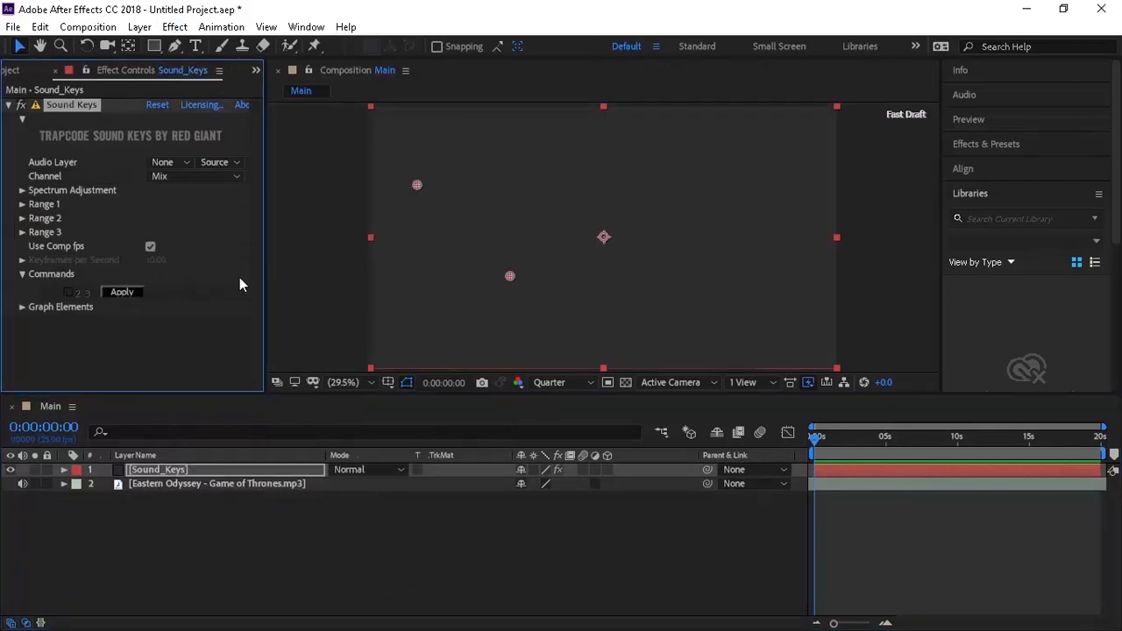
left_click(171, 162)
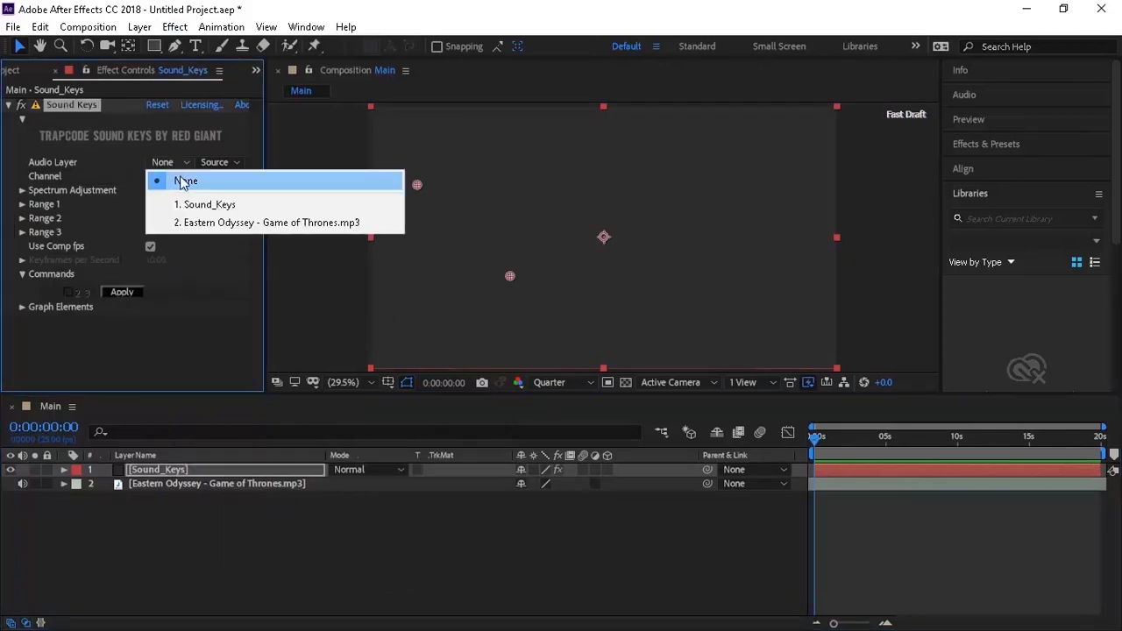
left_click(198, 220)
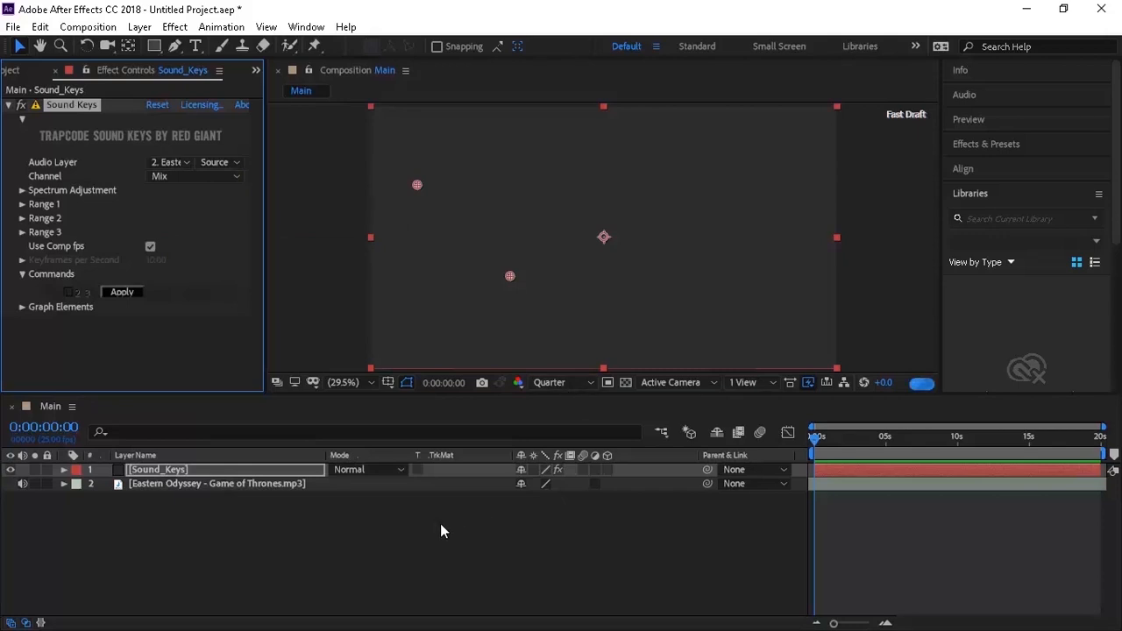
At 0:00:04:10, narrow the first Sound Keys range box around the tallest spectrum peak, and hide the Sound_Keys layer.
left_click_drag(875, 437, 895, 440)
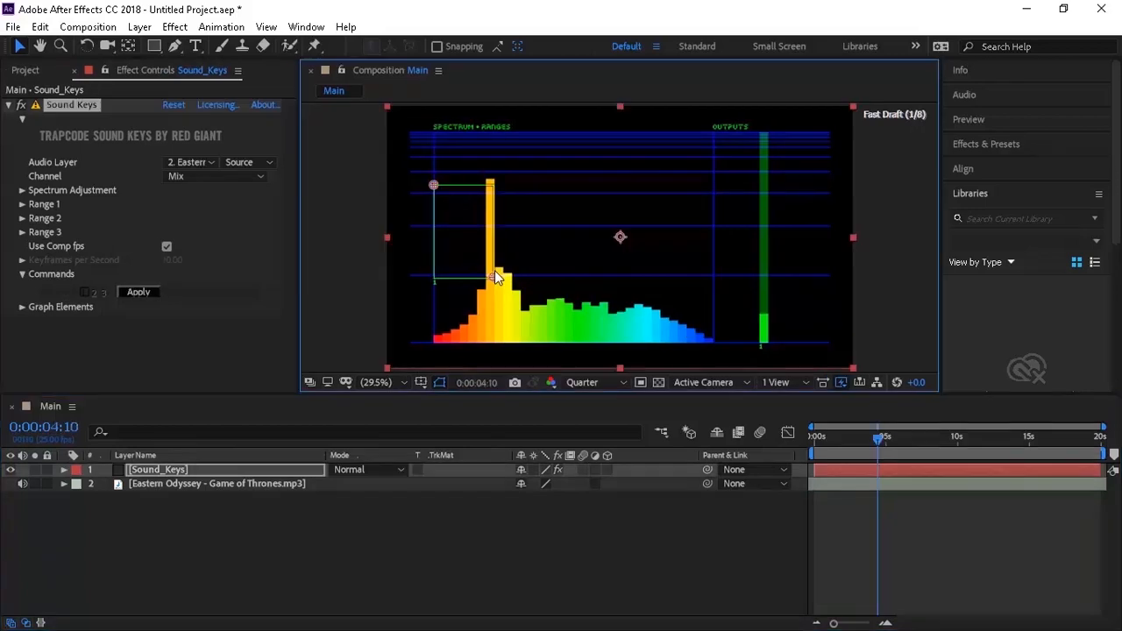
left_click_drag(434, 186, 489, 175)
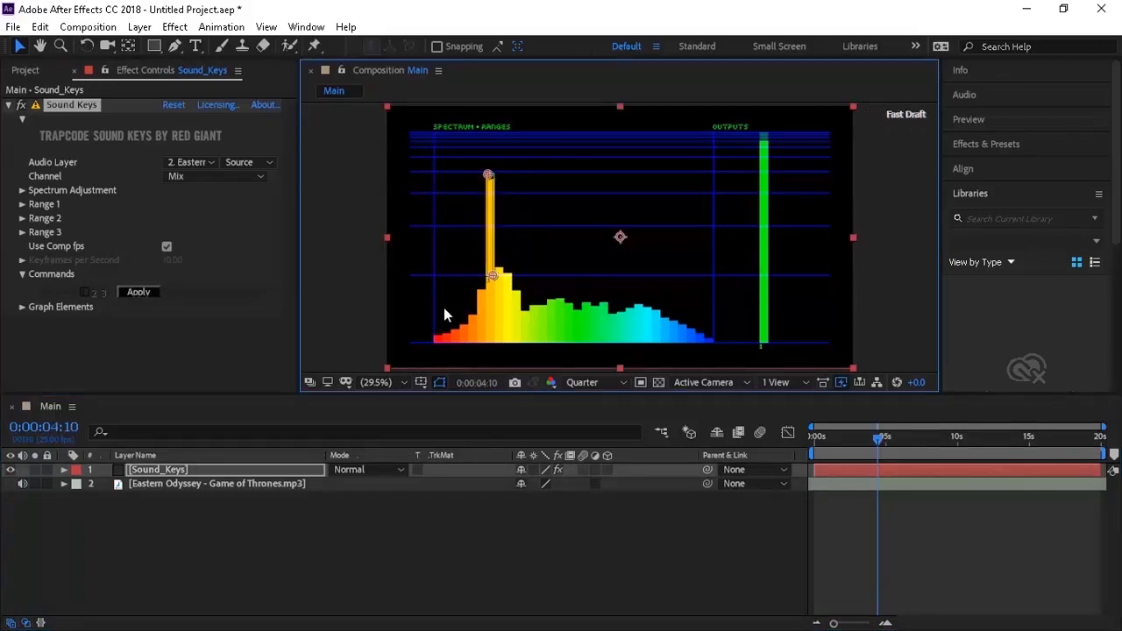
left_click(225, 568)
left_click(11, 470)
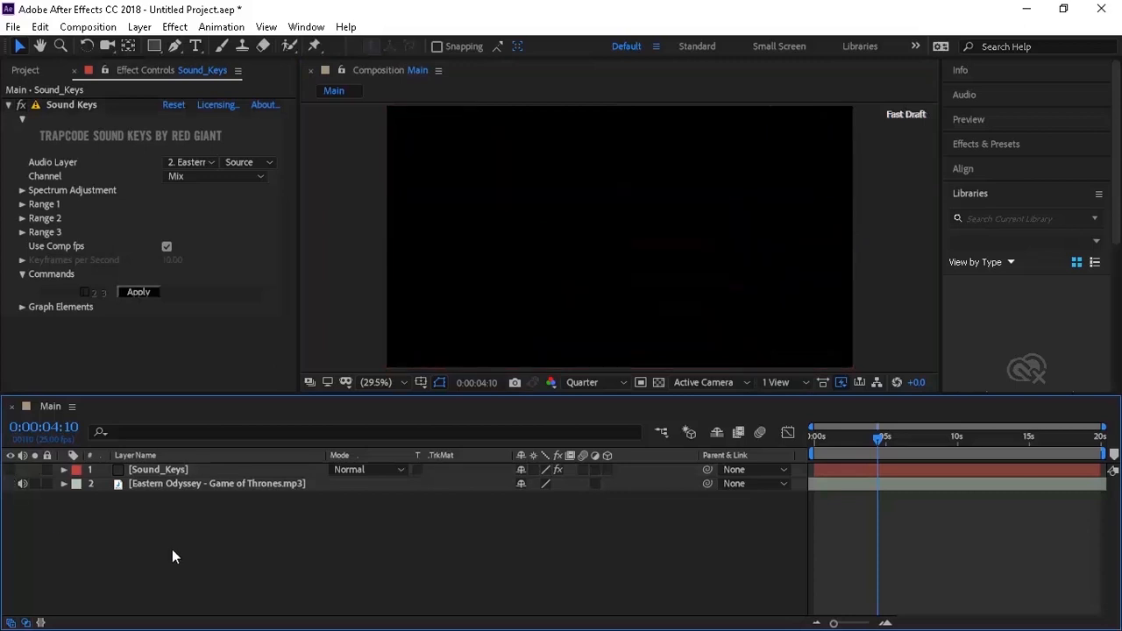
Create a 1920 x 1080 px solid layer named Sphere.
key("ctrl+y")
type("Sp")
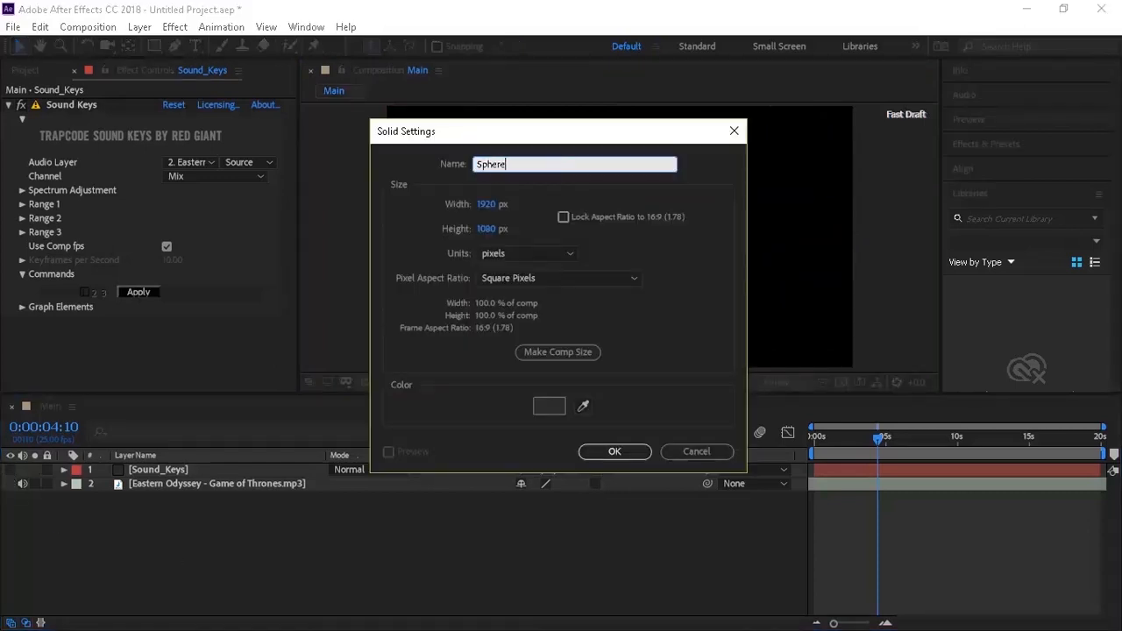
type("here")
key("Return")
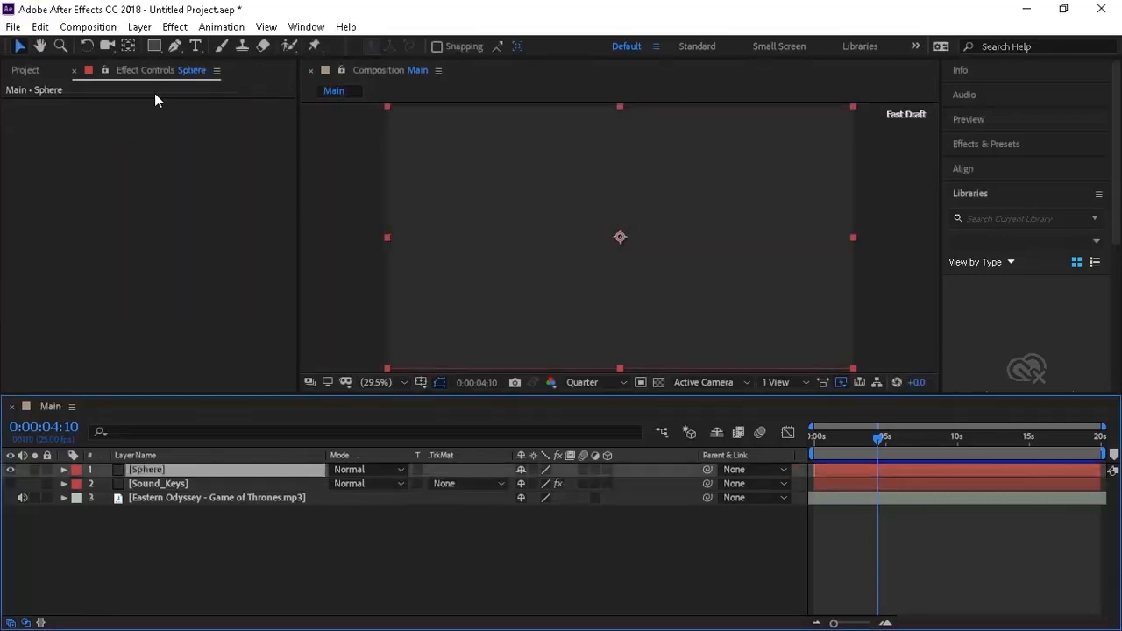
Apply the Trapcode Tao effect to the Sphere layer.
left_click(176, 27)
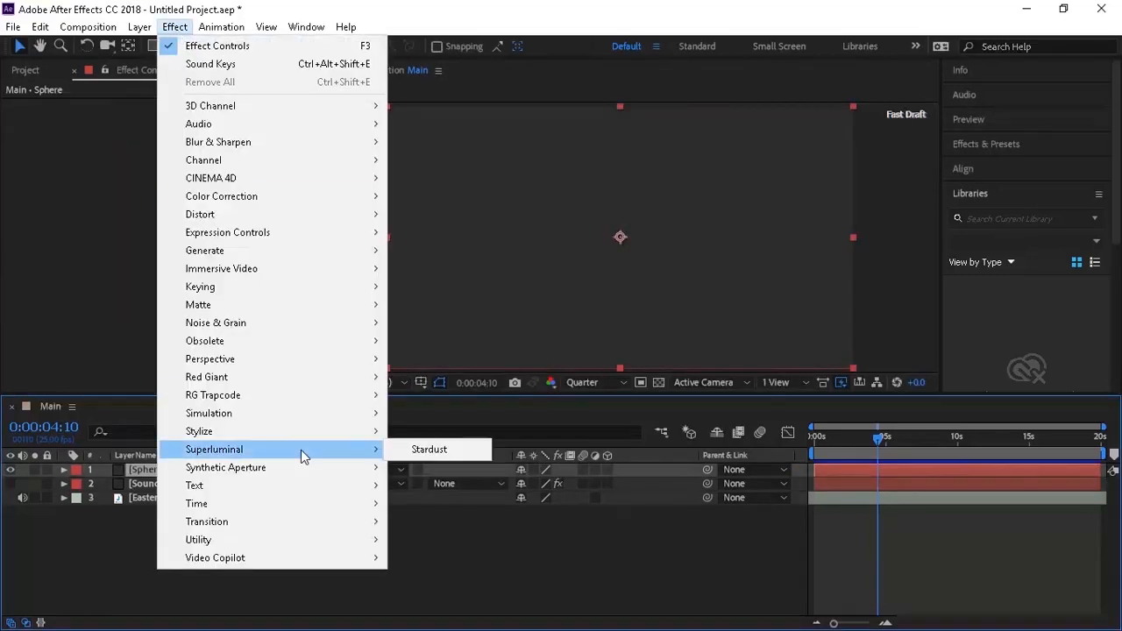
mouse_move(333, 403)
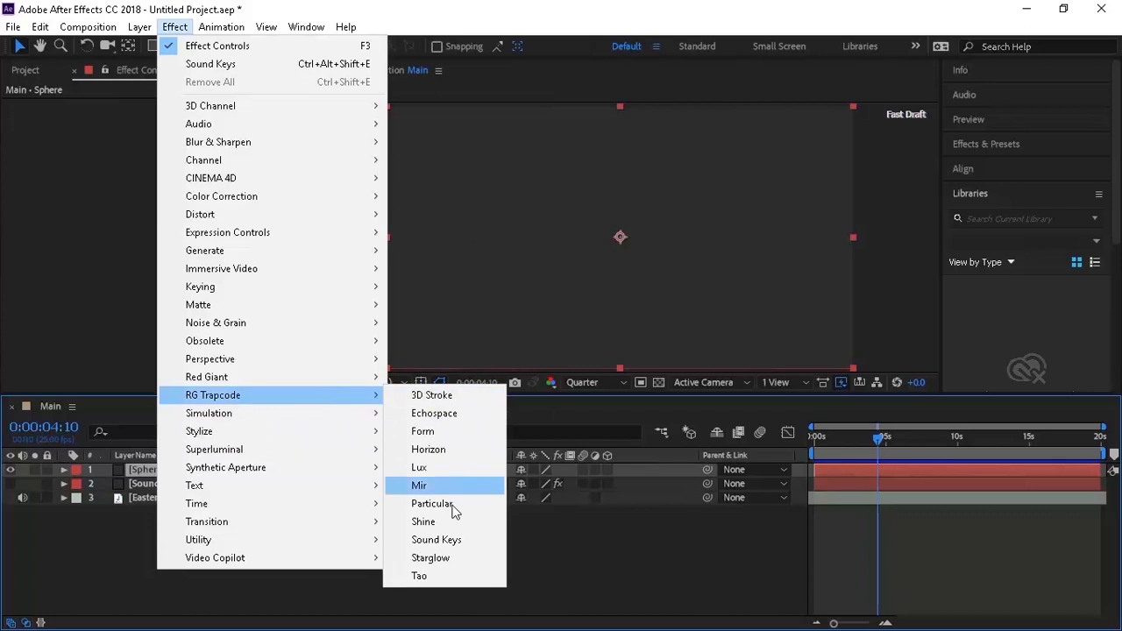
left_click(421, 576)
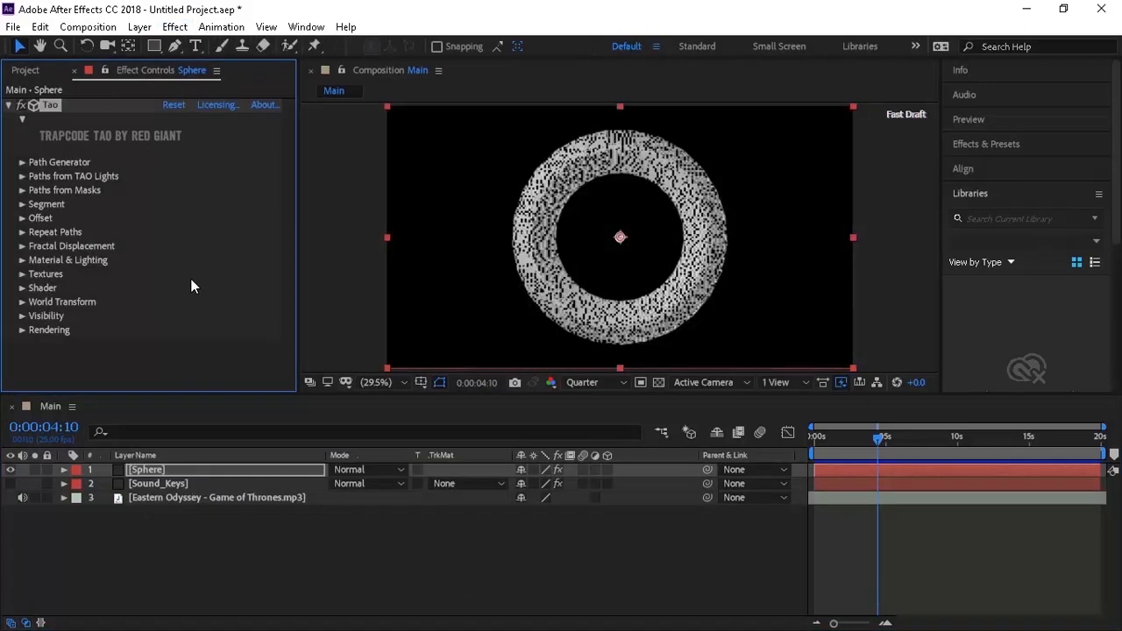
Set the size of Tao's generated circle path to 40.
left_click(22, 162)
left_click(172, 148)
type("40")
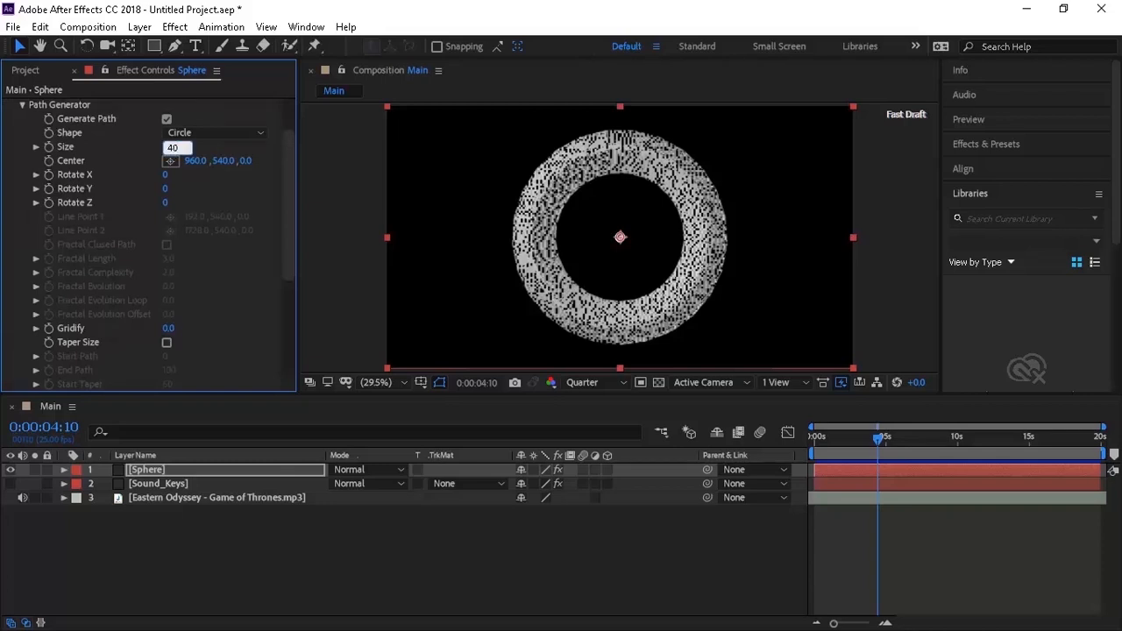
key("Return")
left_click(22, 104)
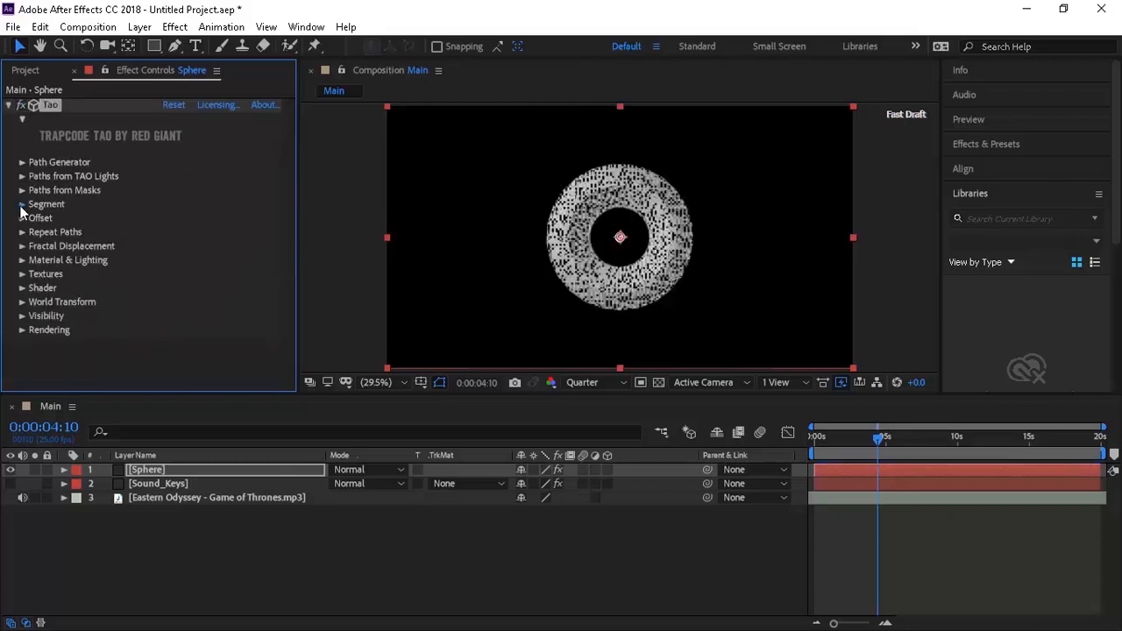
Set the Tao segment options to 400 segments, 100 sides and a Size Y of 190.
left_click(22, 204)
left_click(172, 134)
type("400")
key("Tab")
key("Return")
type("190")
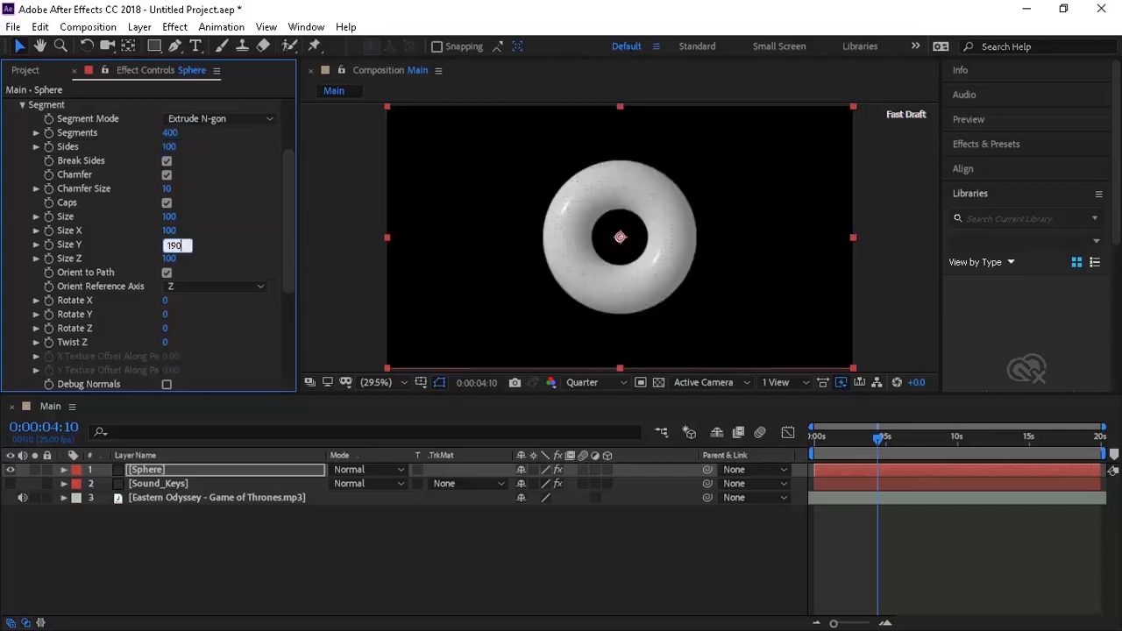
key("Return")
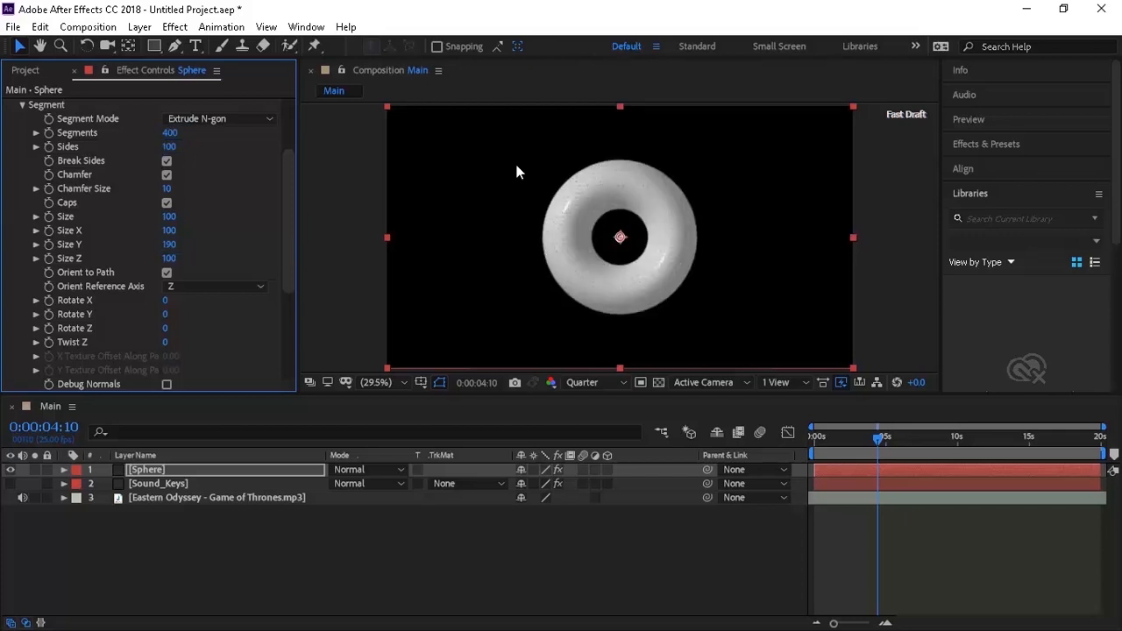
Set the repetitions of Tao's first path repeater to 2.
left_click(21, 104)
left_click(22, 218)
left_click(22, 217)
left_click(22, 231)
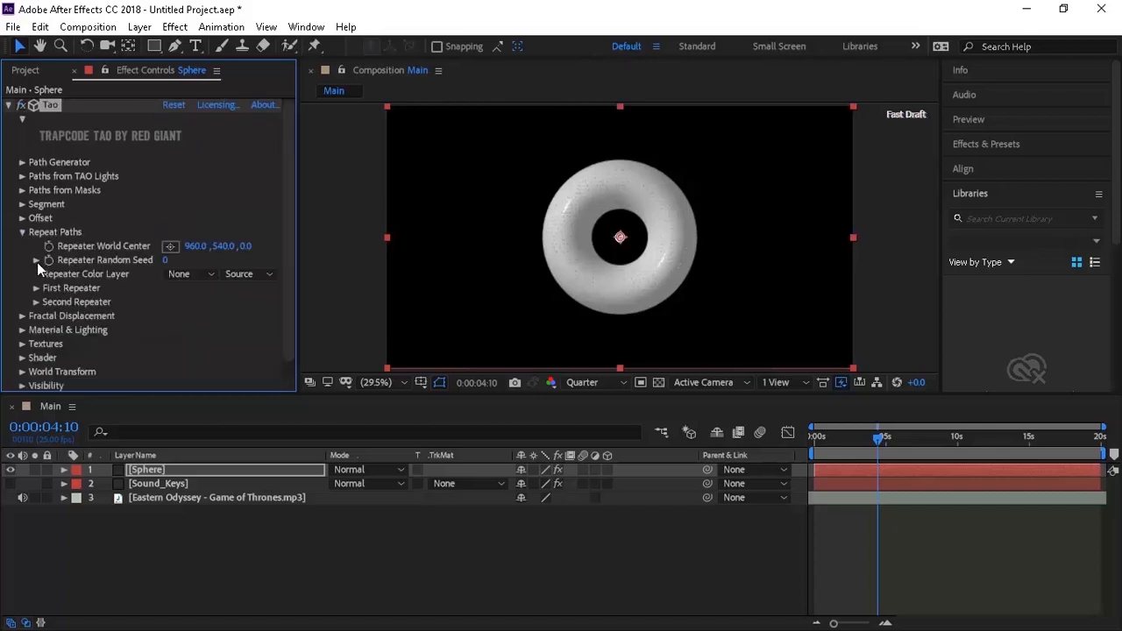
left_click(36, 287)
scroll(96, 202, "down", 5)
left_click(169, 120)
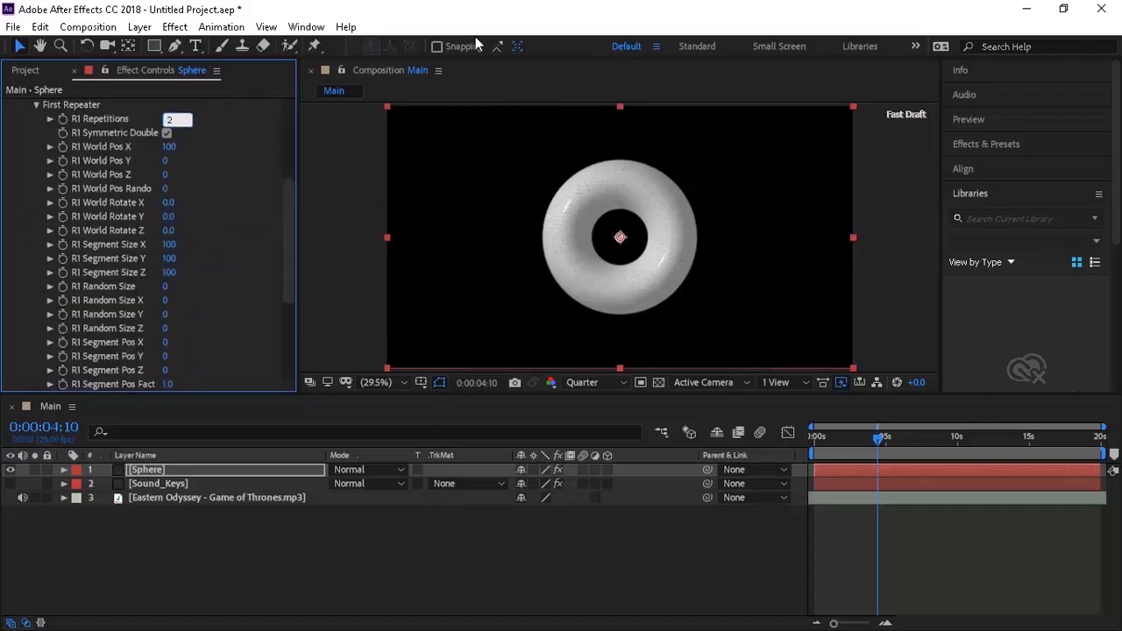
type("2")
key("Return")
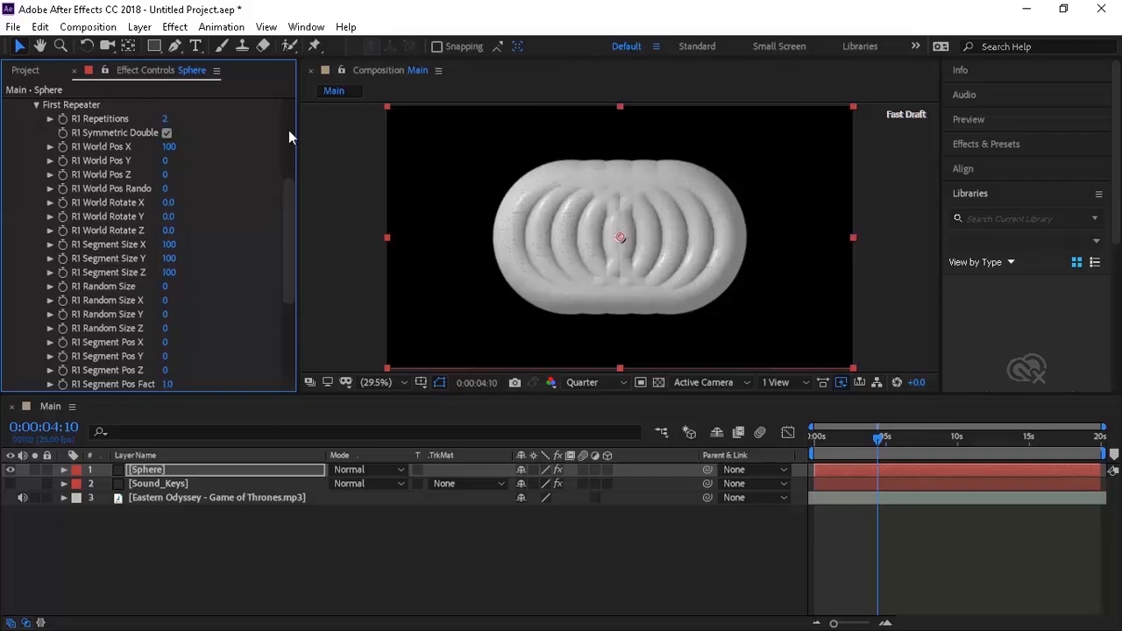
Set the first repeater's World Pos X to 0 and its World Rotate X to 40 to form a closed sphere.
left_click(166, 148)
type("0")
key("Return")
left_click(168, 202)
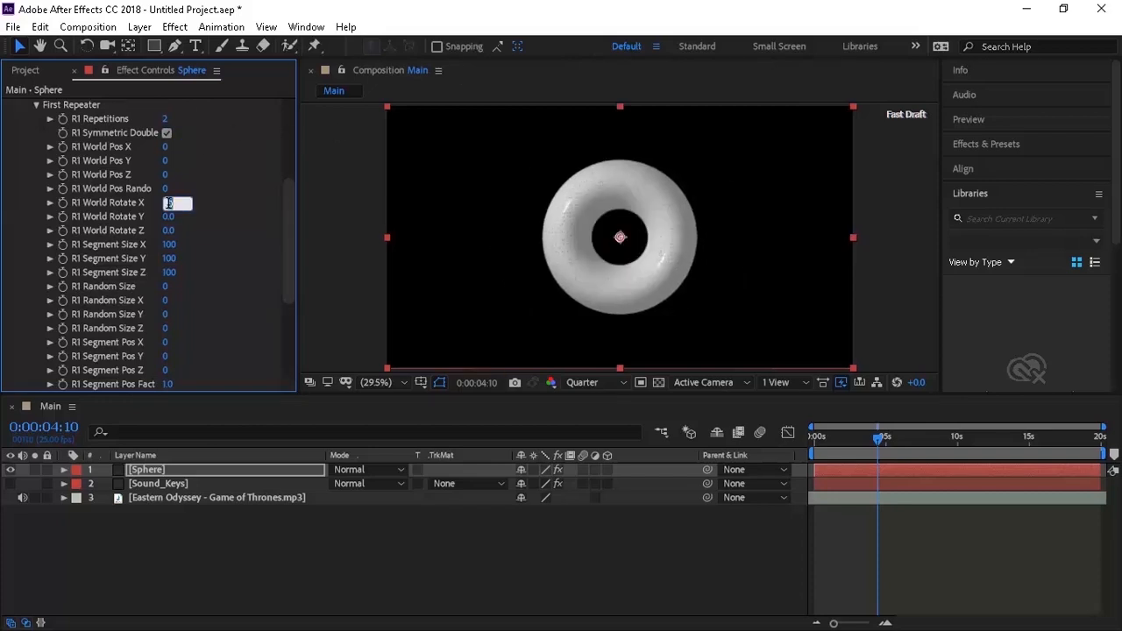
type("40")
key("Return")
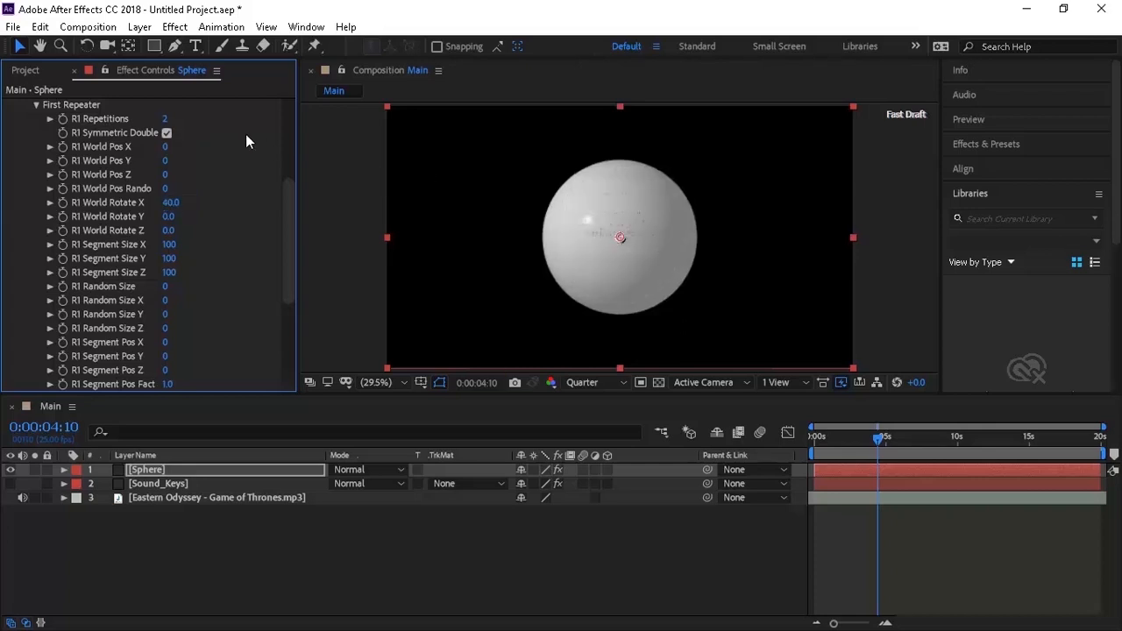
Set the fractal type of Tao's Fractal Displacement to Multi.
left_click(36, 105)
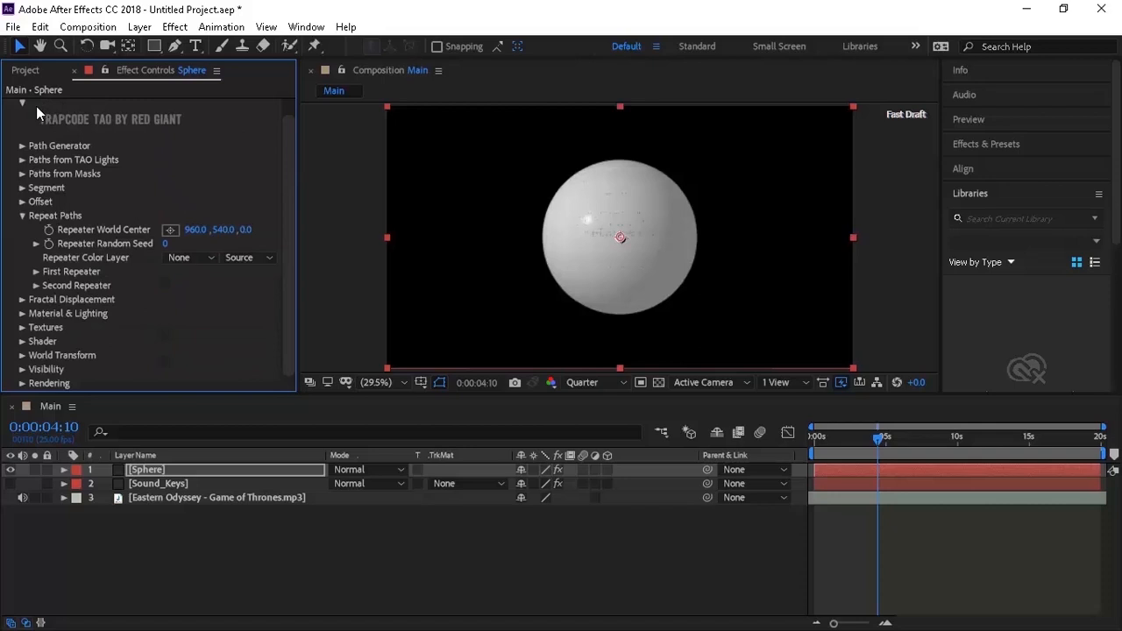
left_click(22, 217)
left_click(22, 247)
left_click(194, 201)
left_click(207, 236)
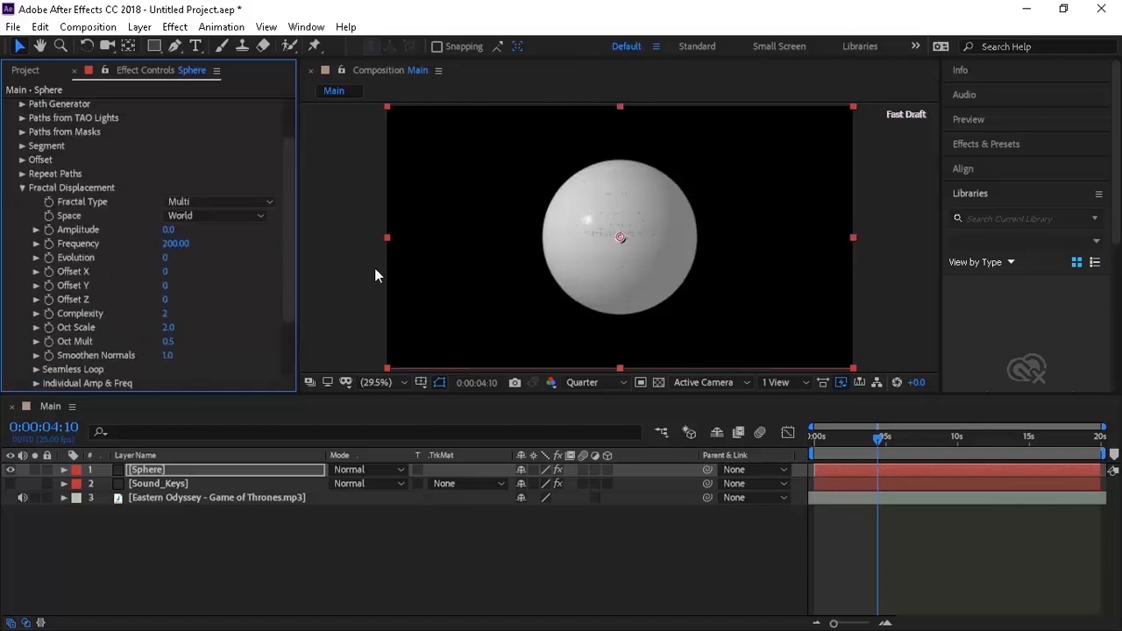
Animate the fractal displacement's Evolution from 0 at the first frame to 5000 at 0:00:19:24.
left_click_drag(882, 439, 801, 436)
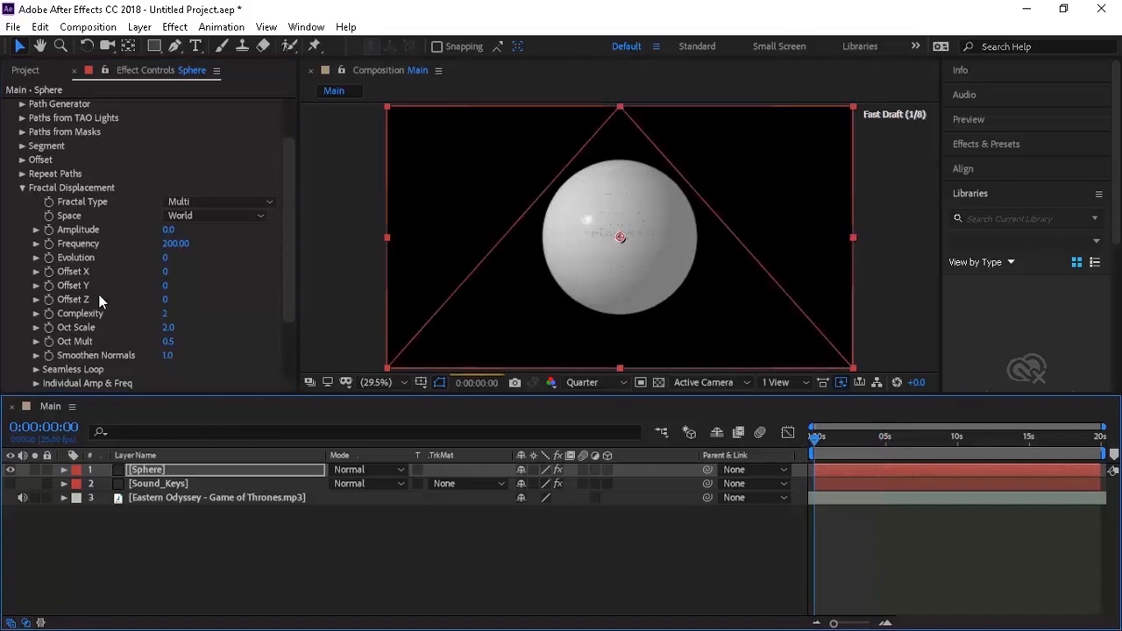
left_click(48, 259)
left_click_drag(967, 435, 1101, 436)
left_click(166, 258)
type("50")
key("Return")
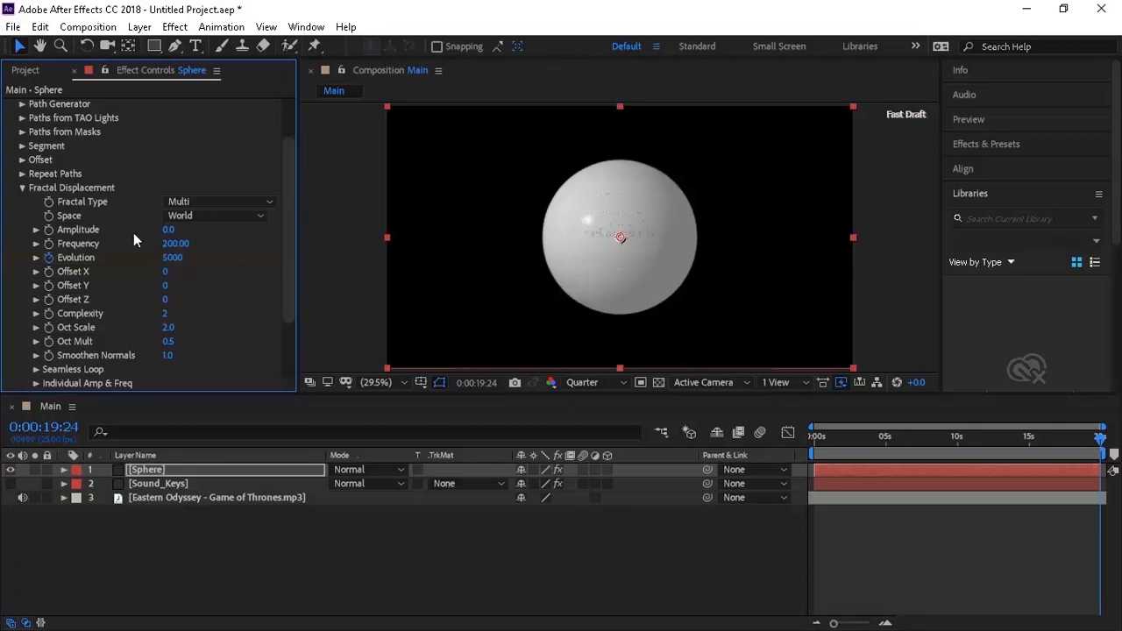
In Tao's Material & Lighting settings, set Diffuse to 100 and Diffuse Softness to 125.
left_click(22, 188)
left_click(21, 262)
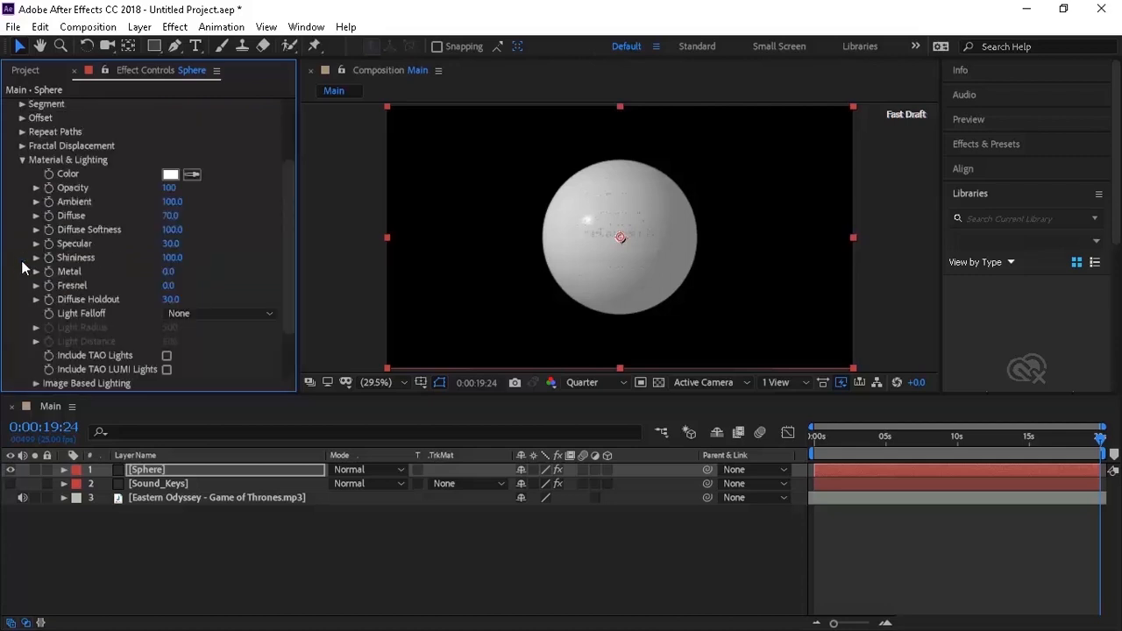
left_click(170, 217)
key("Return")
left_click(171, 230)
type("125")
key("Return")
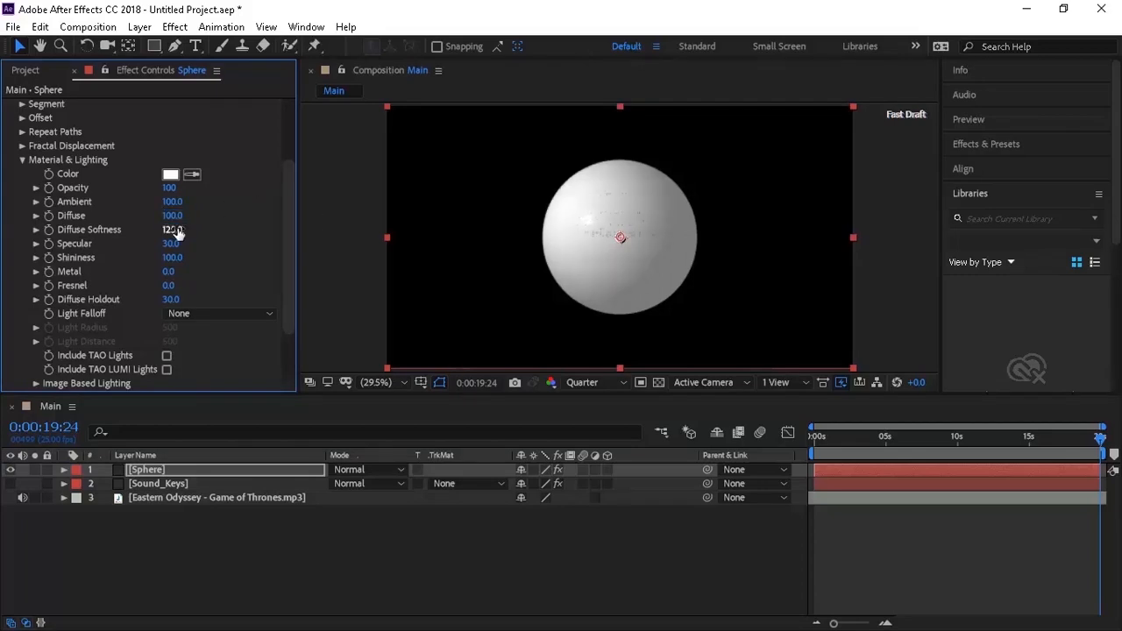
Try Sunset Field and Green Forest as Tao's built-in environment for image-based lighting, and settle on Dark Industrial.
left_click(35, 384)
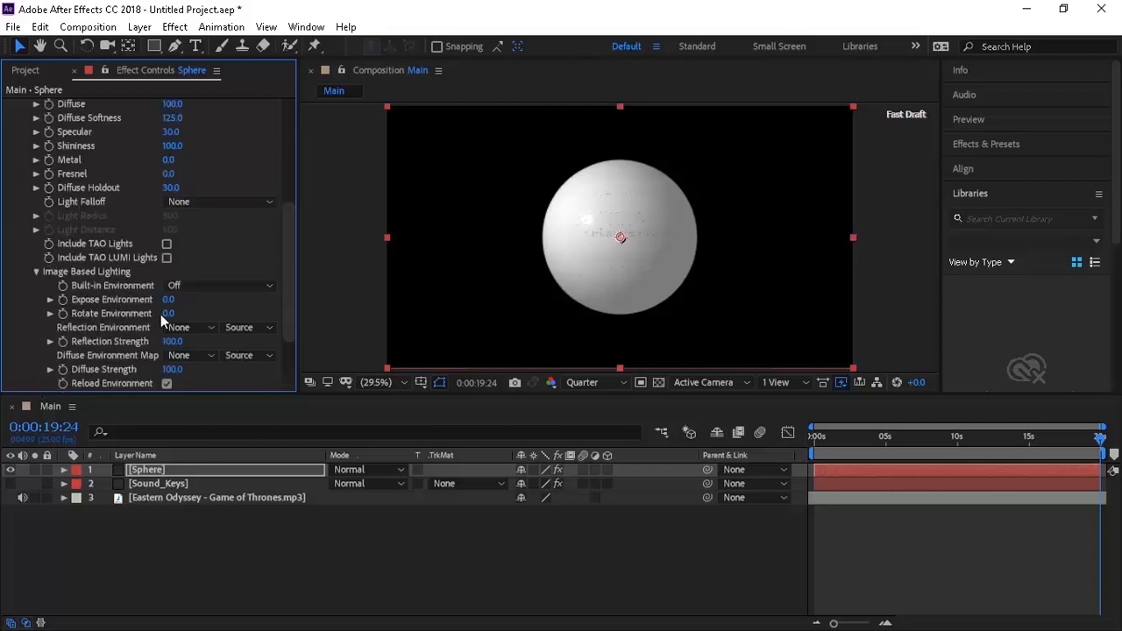
left_click(193, 285)
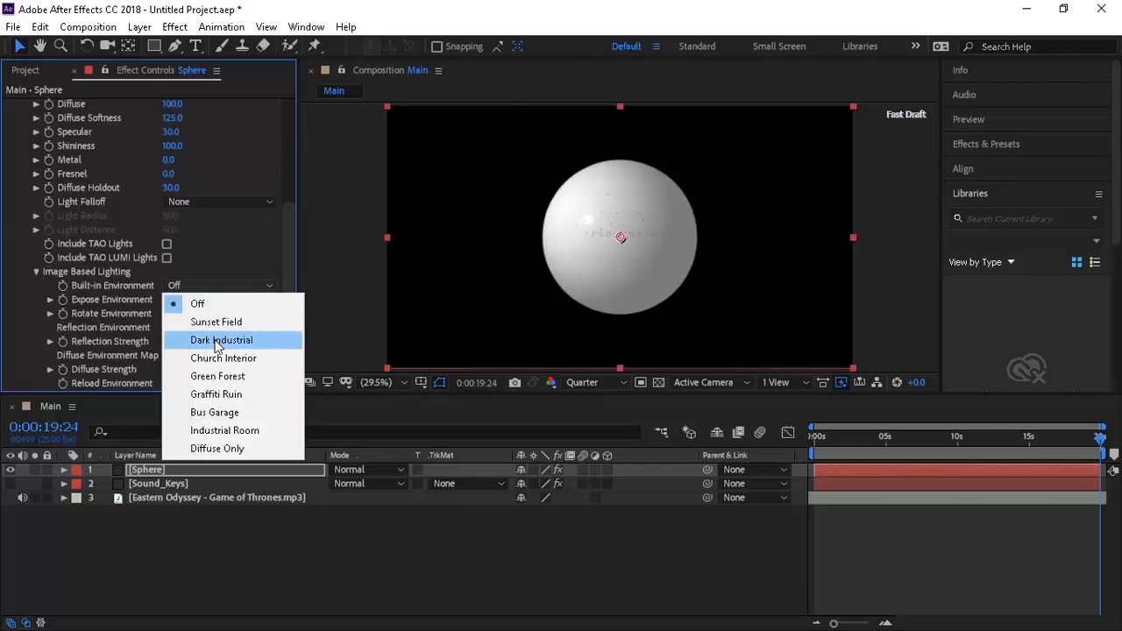
left_click(216, 323)
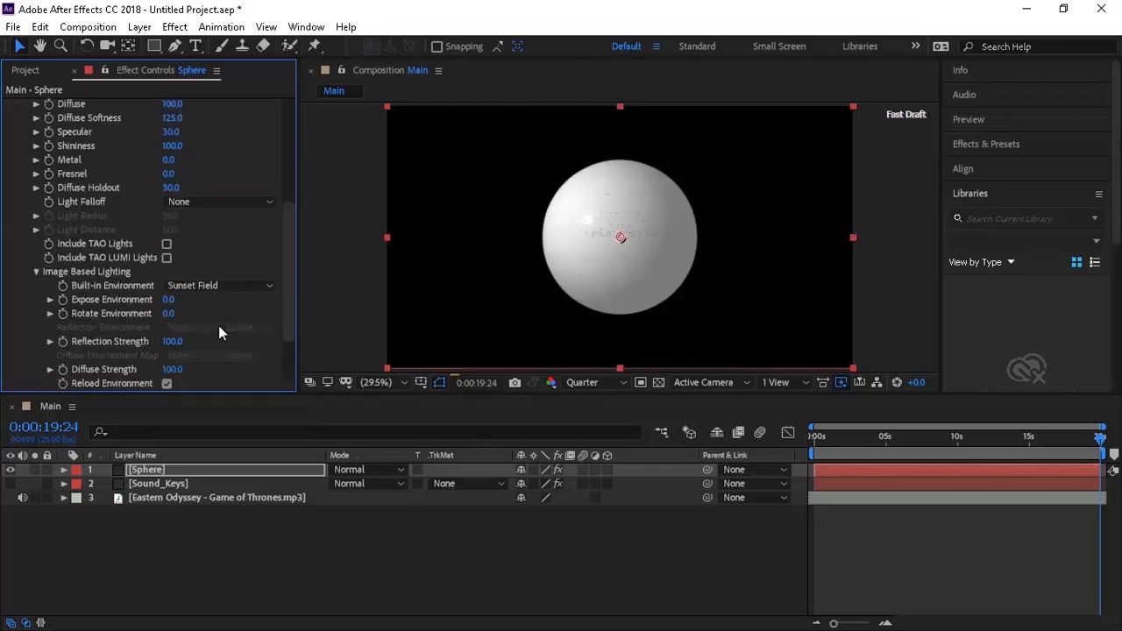
left_click(241, 285)
left_click(236, 377)
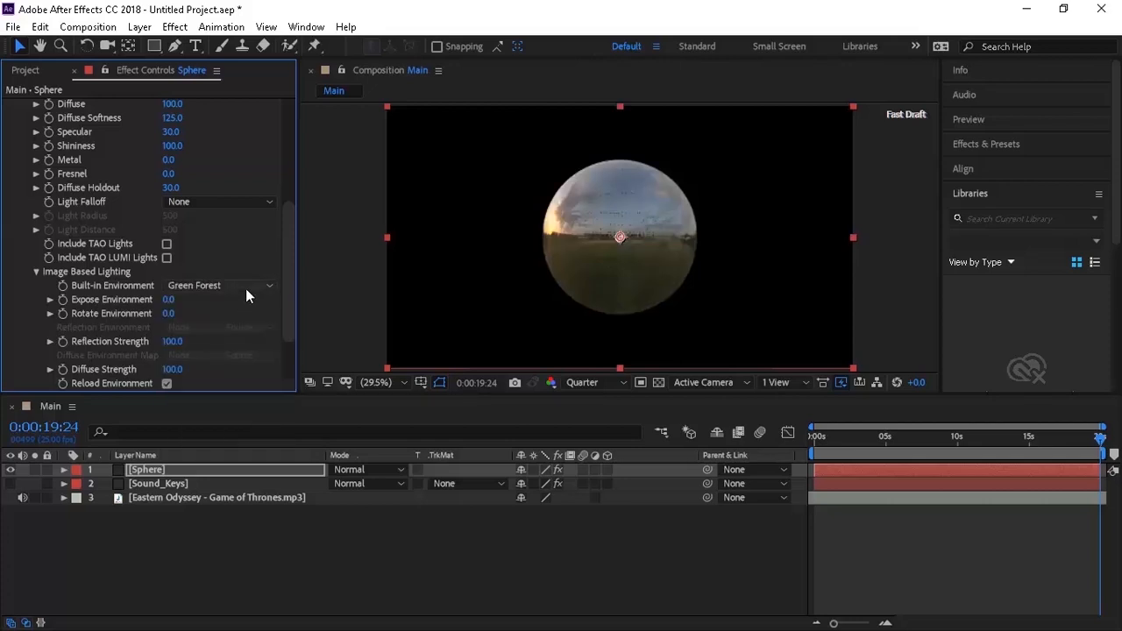
left_click(247, 286)
left_click(238, 337)
Set the Reflection Strength of Tao's image-based lighting to 85.
left_click(172, 341)
type("85")
key("Return")
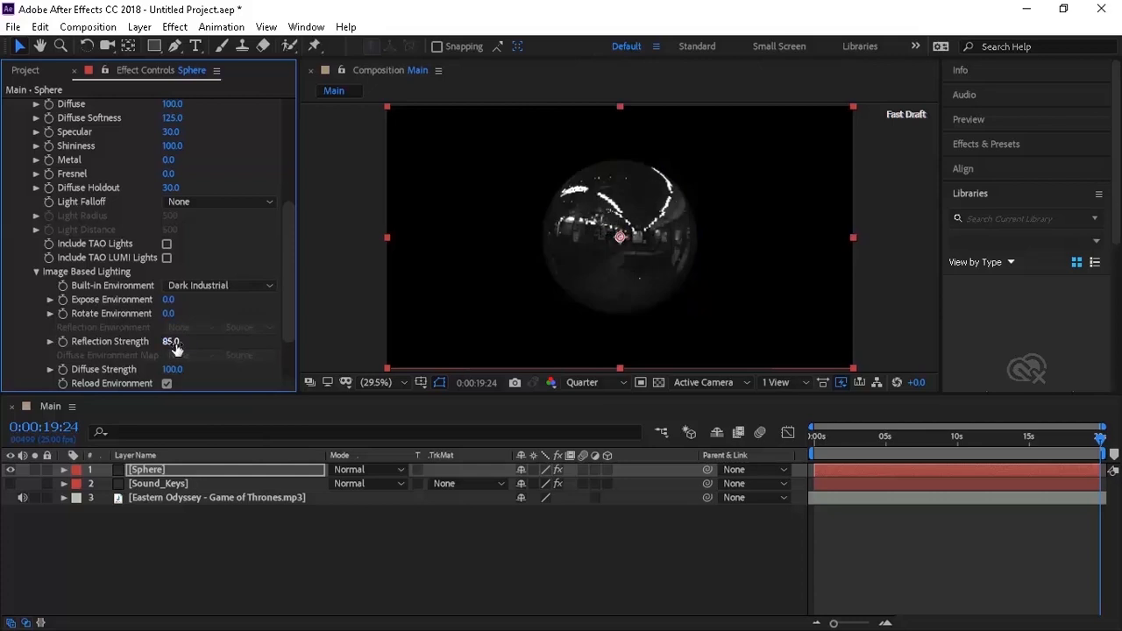
left_click(37, 273)
scroll(289, 203, "up", 2)
left_click(21, 153)
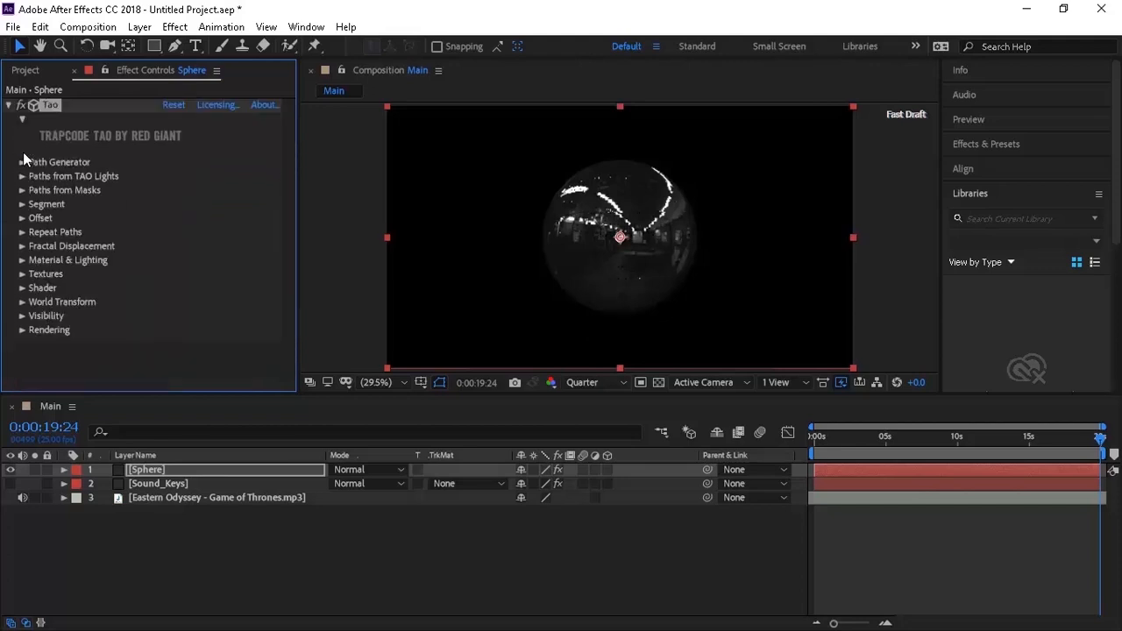
Set Tao's shader type to Smooth.
left_click(23, 273)
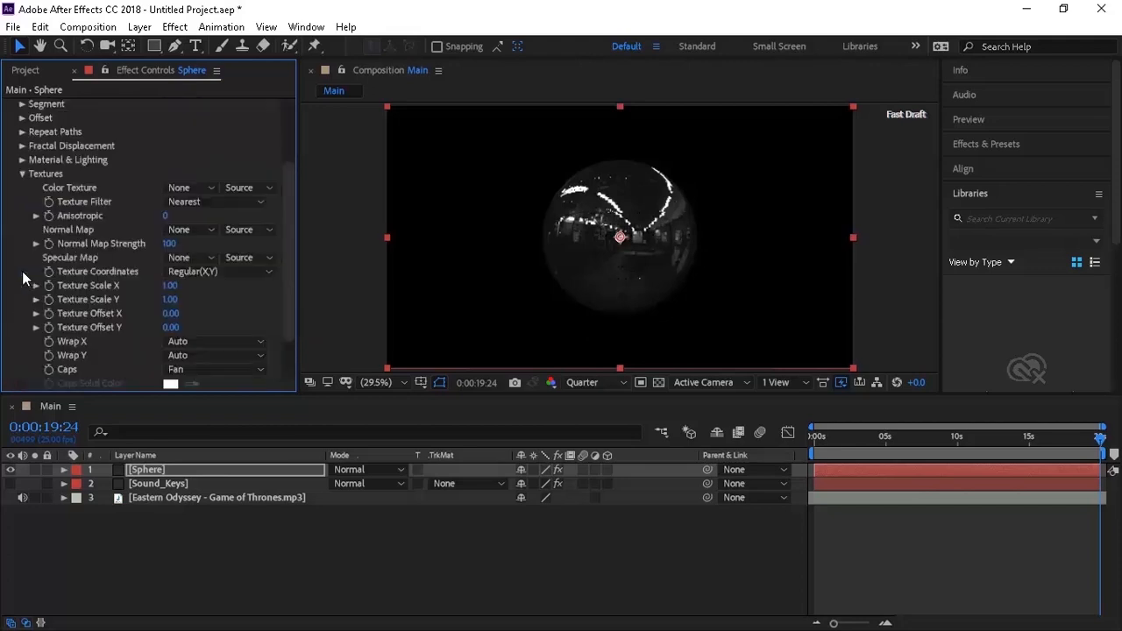
left_click(22, 174)
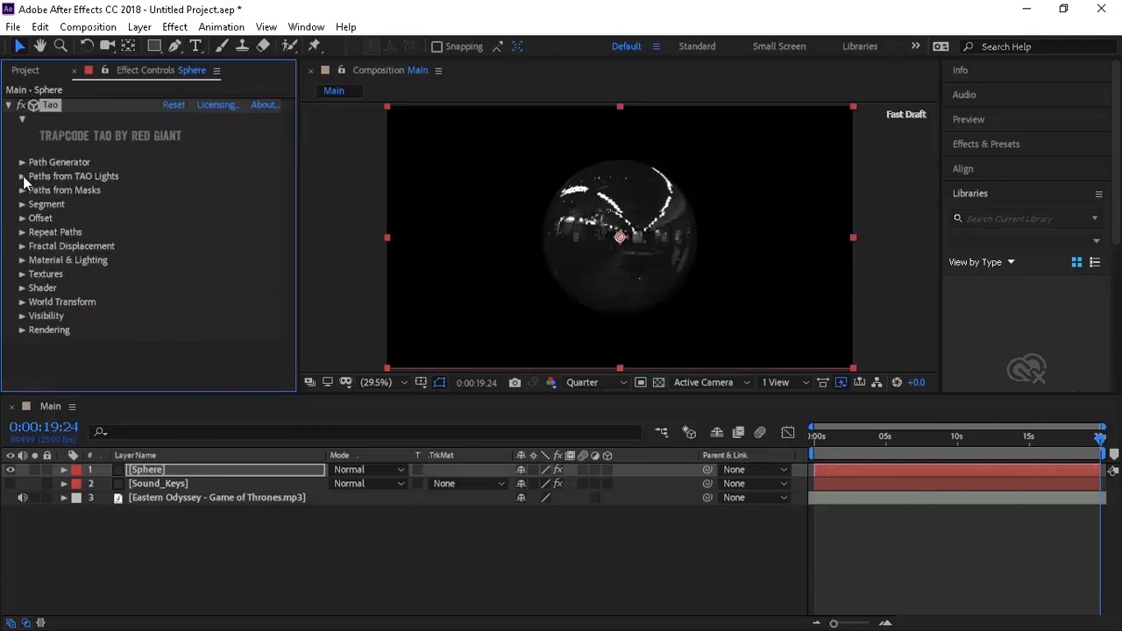
left_click(22, 287)
left_click(188, 174)
left_click(193, 212)
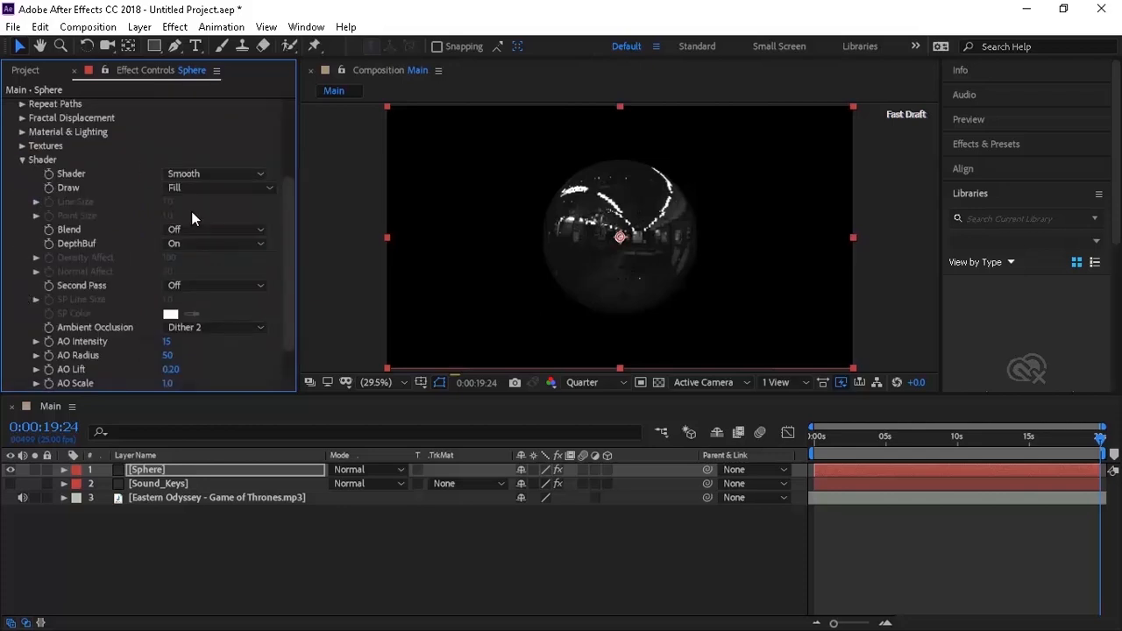
left_click(22, 161)
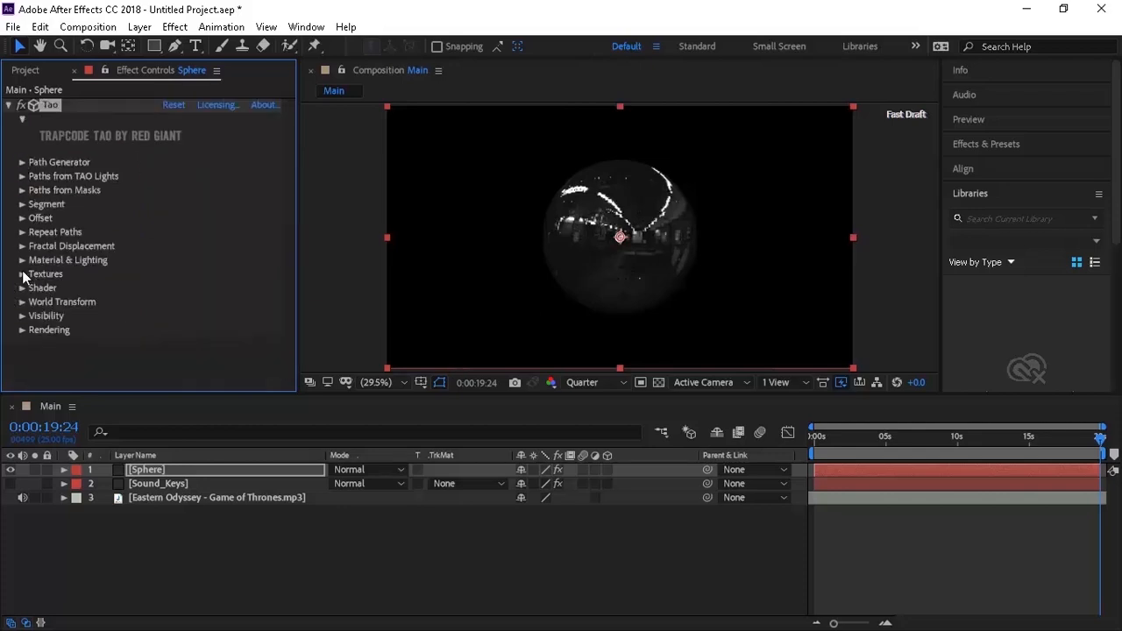
Animate Tao's world rotation on X, Y and Z from 0 at the first frame to 1000 at 0:00:19:24.
left_click(22, 302)
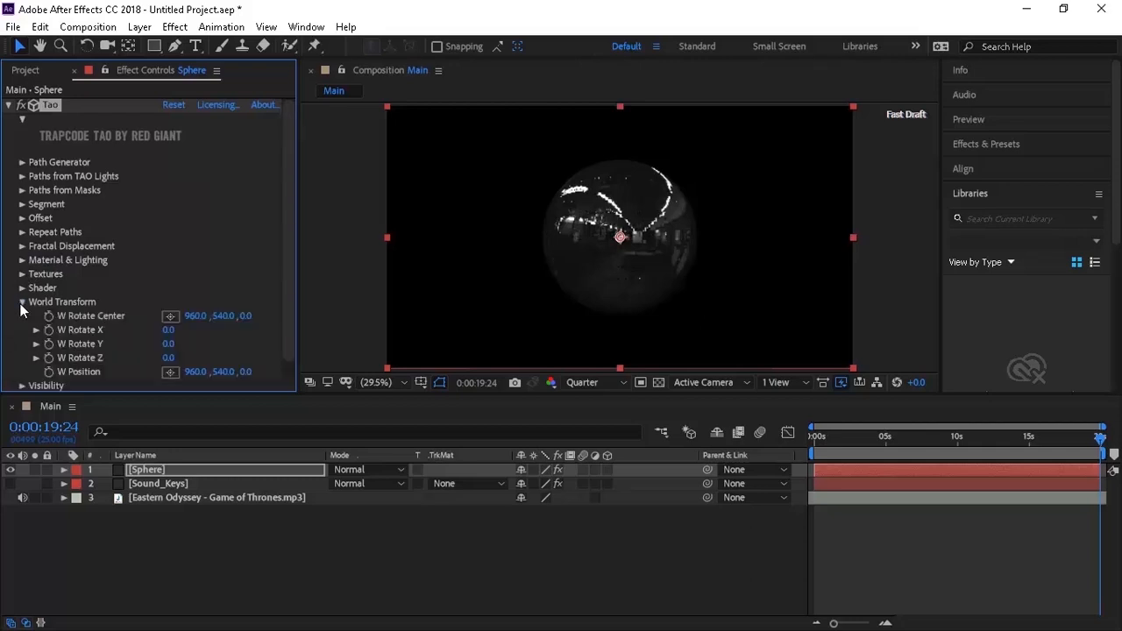
left_click_drag(875, 439, 781, 434)
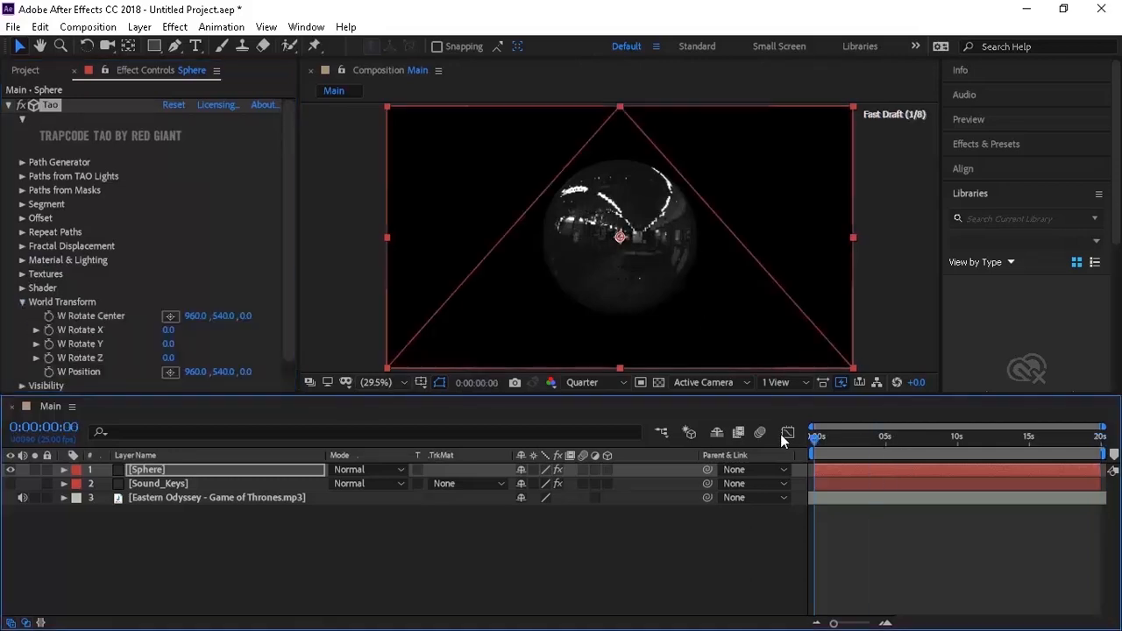
left_click_drag(965, 436, 1103, 434)
left_click(168, 329)
type("1000")
left_click(168, 344)
type("1000")
key("Tab")
type("1000")
key("Return")
Set the Z value of Tao's World Transform position to -200.
left_click(244, 372)
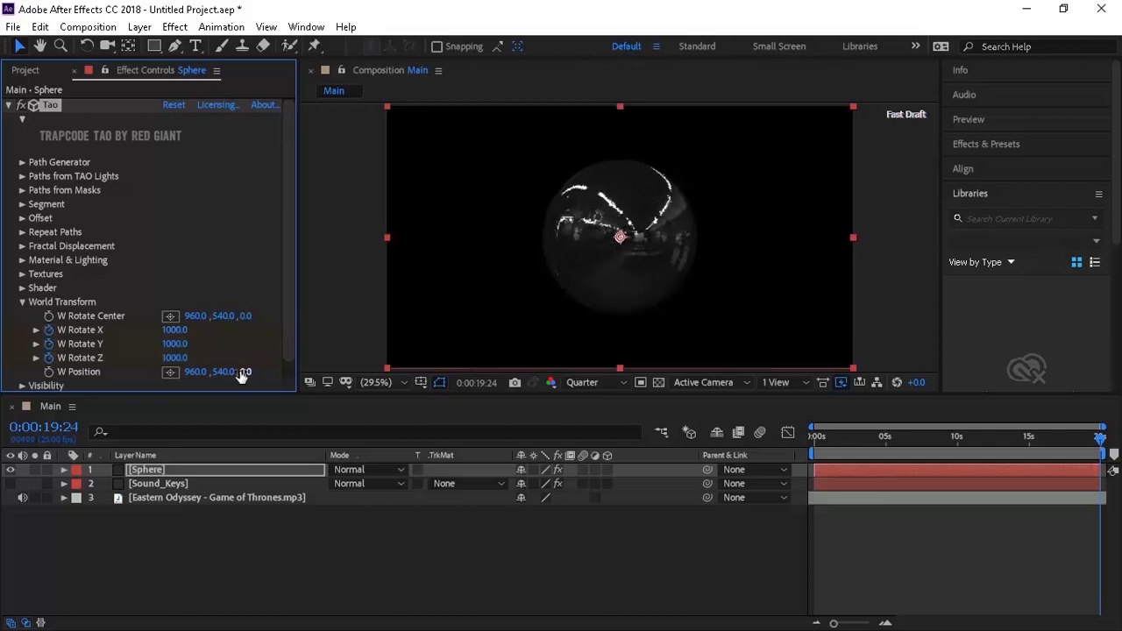
type("-200")
key("Return")
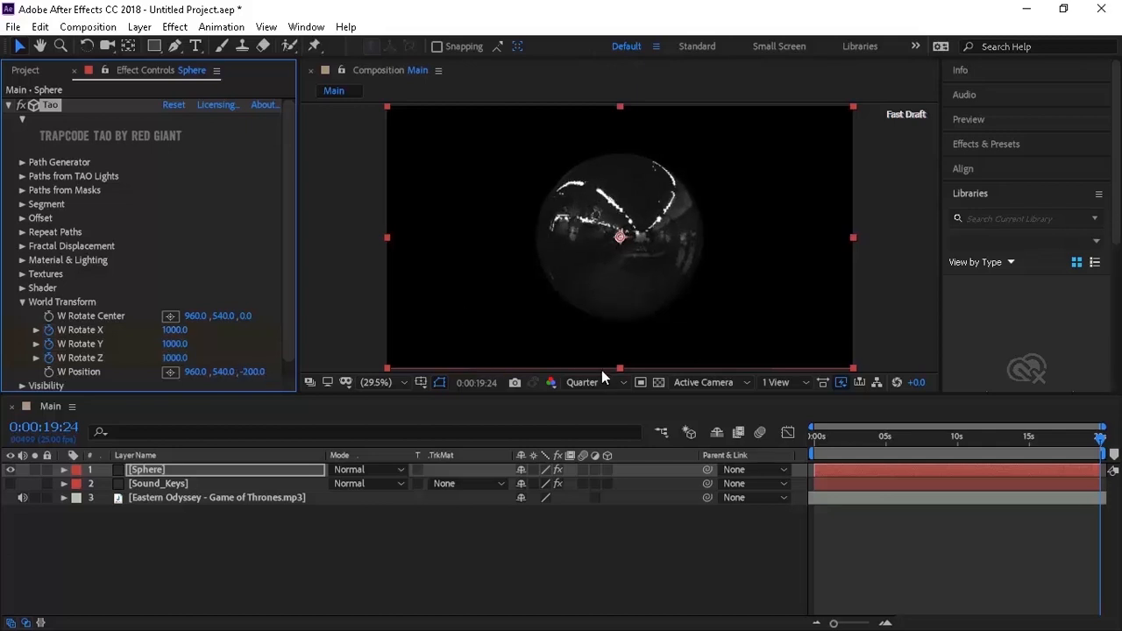
Create a spot light named Light with a bright red color.
left_click(191, 566)
right_click(190, 565)
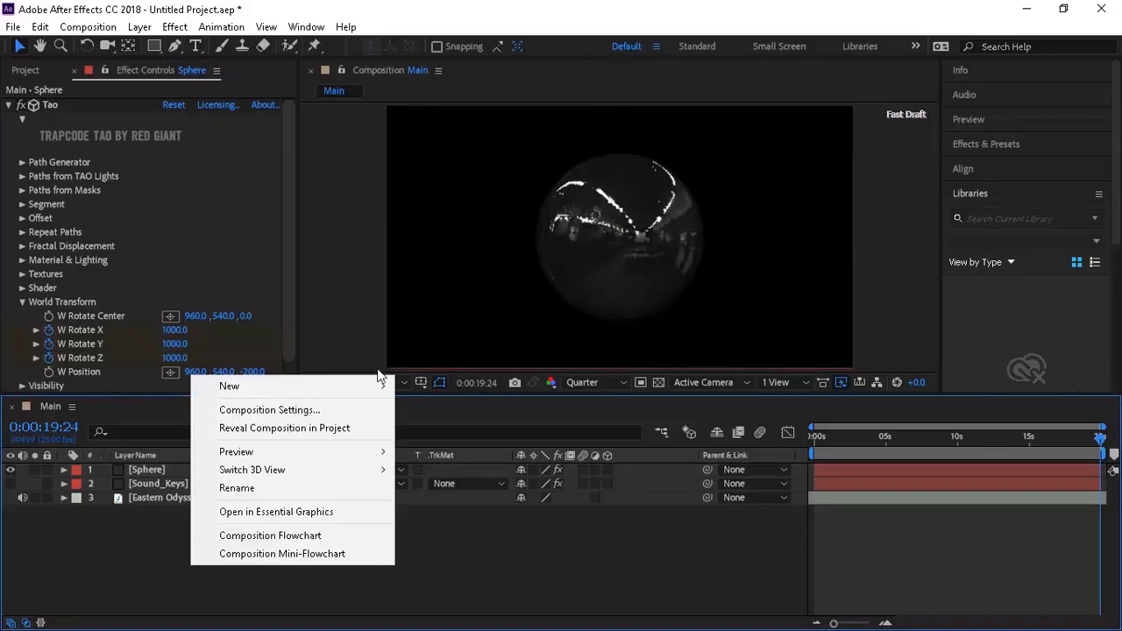
mouse_move(383, 385)
left_click(441, 444)
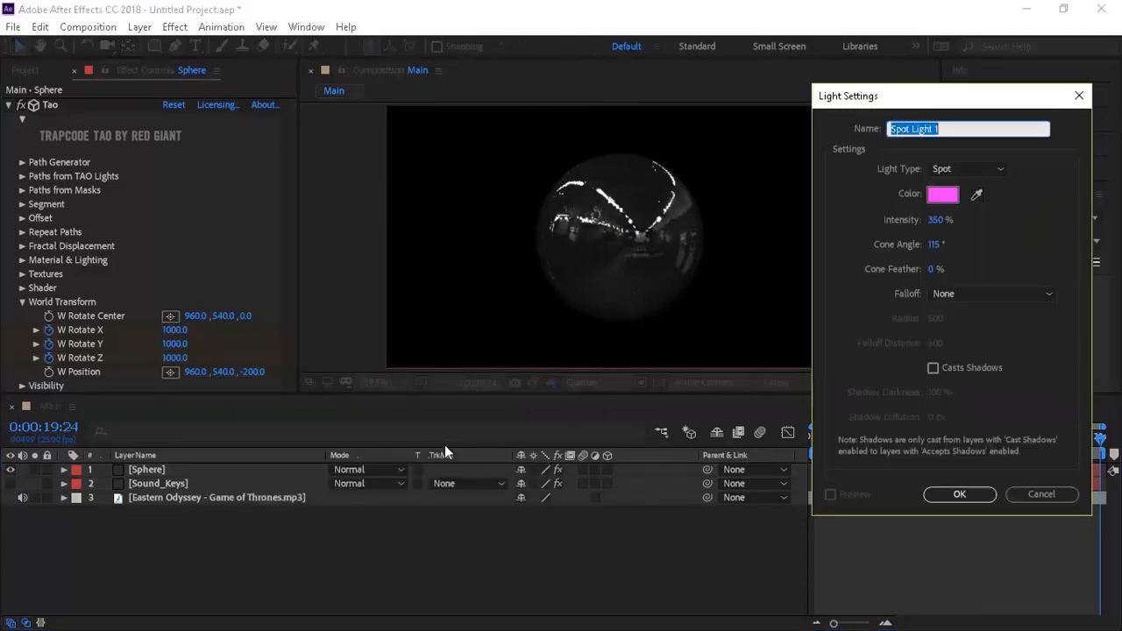
type("Light")
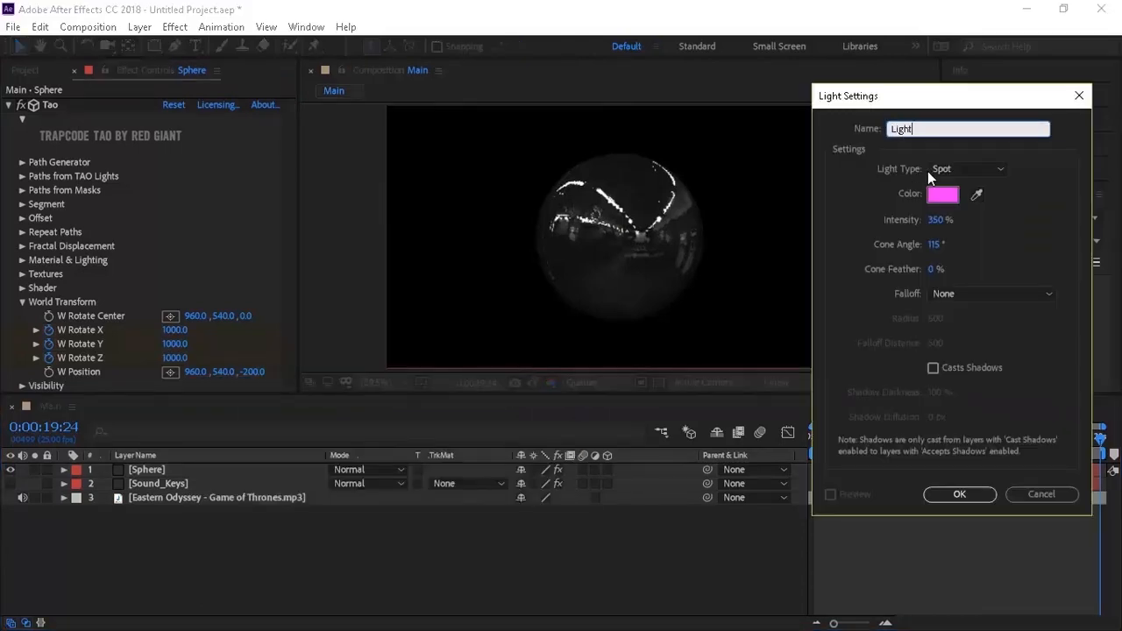
left_click(961, 168)
left_click(964, 207)
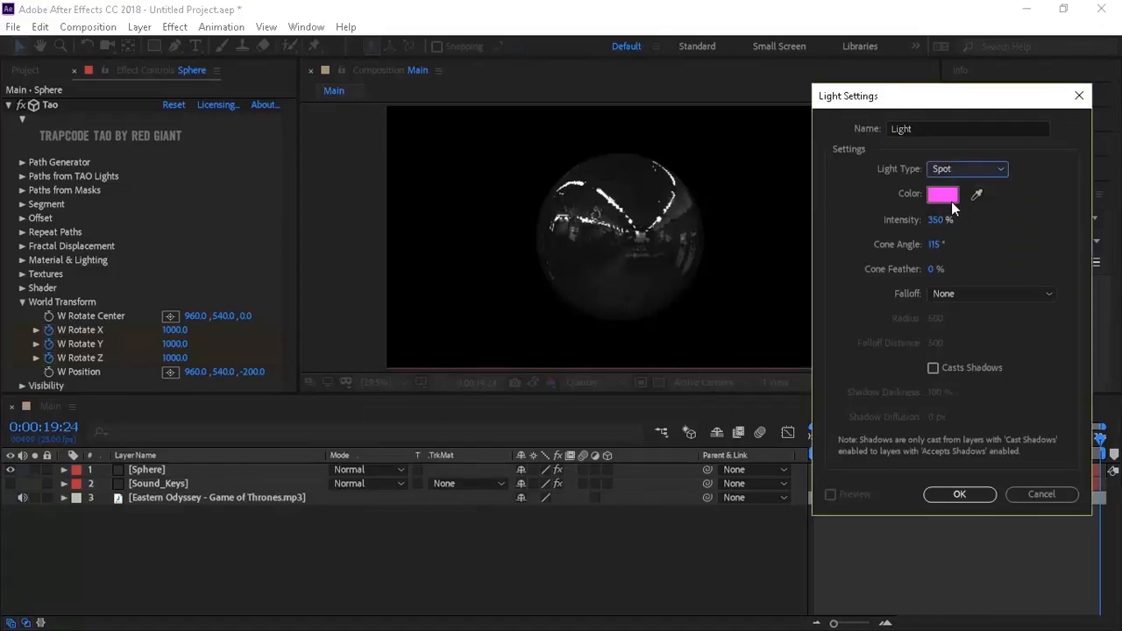
left_click(944, 198)
left_click(926, 253)
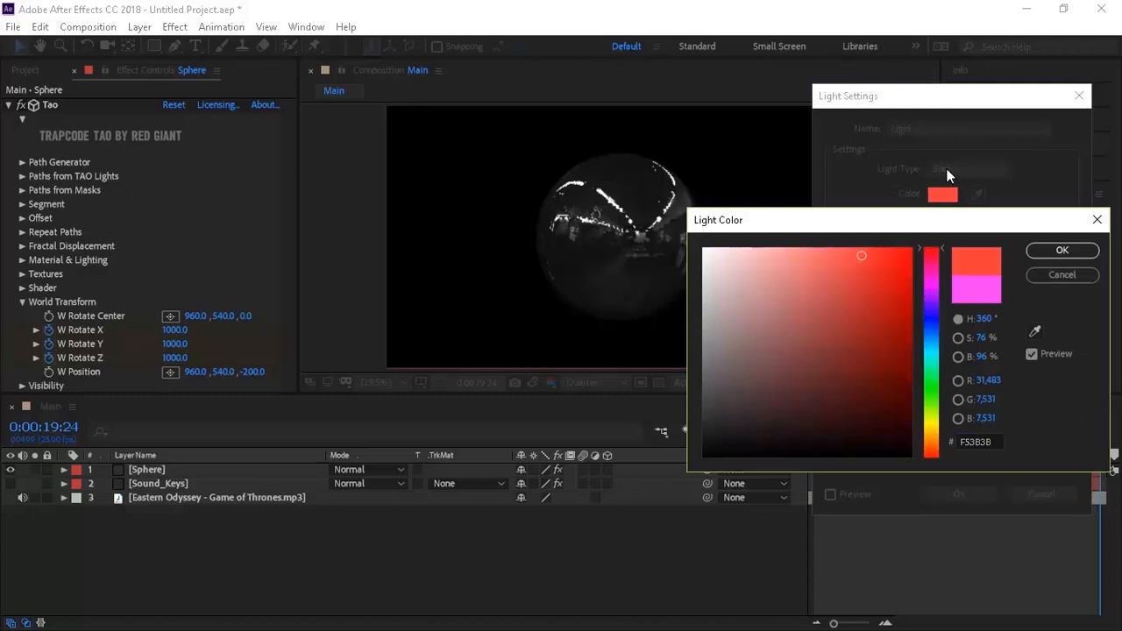
left_click(1074, 252)
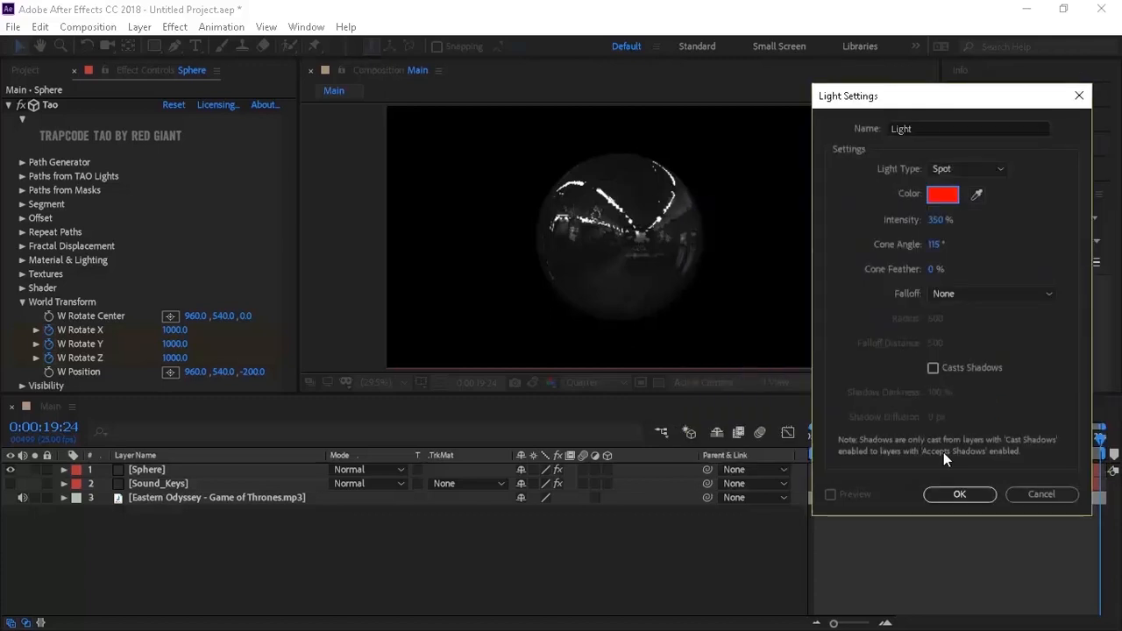
left_click(957, 495)
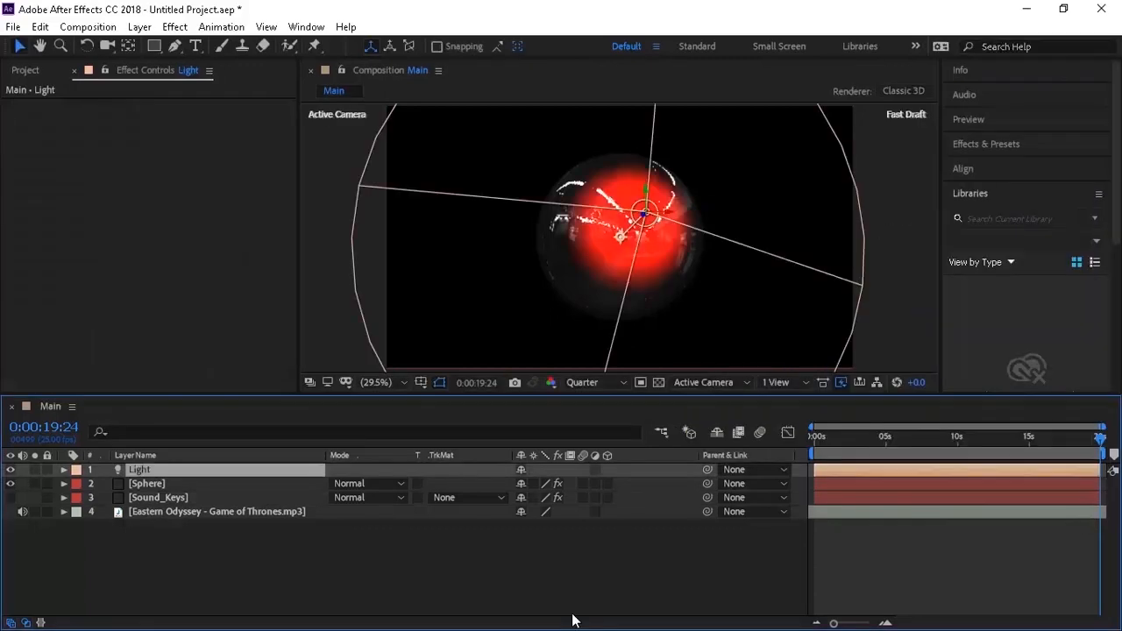
Set the light's position to 960, 540, -300.
key("p")
left_click(528, 485)
type("960")
key("Tab")
type("540")
key("Tab")
type("-300")
key("Return")
Try Z positions of 300, -600 and -1200 for the light.
left_click(583, 484)
type("300")
key("Return")
left_click(583, 484)
type("-")
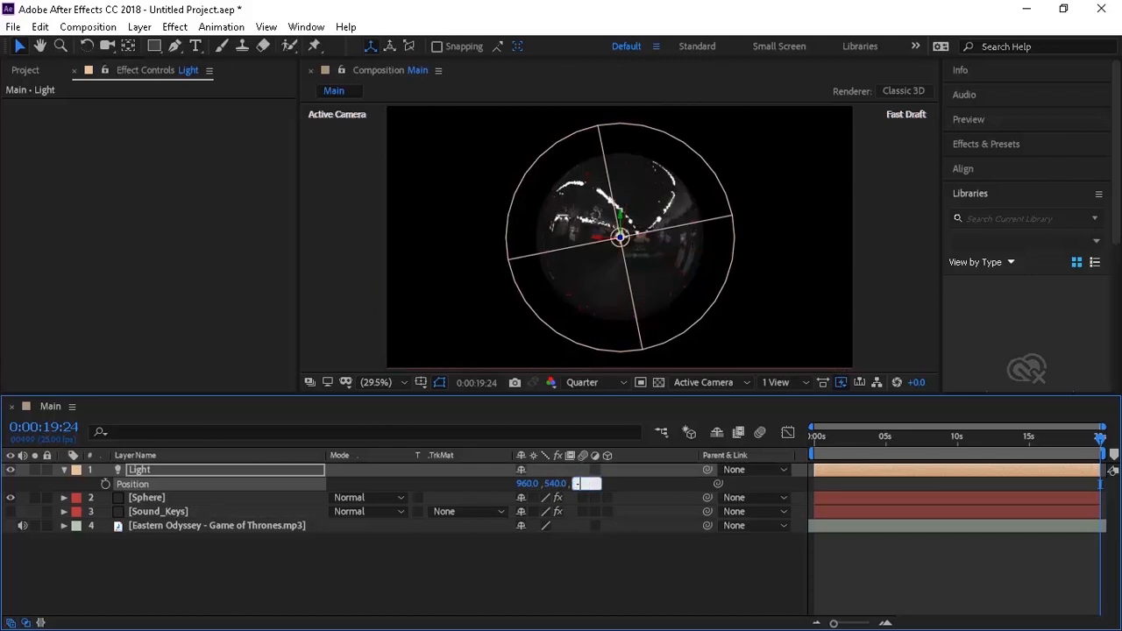
type("600")
key("Return")
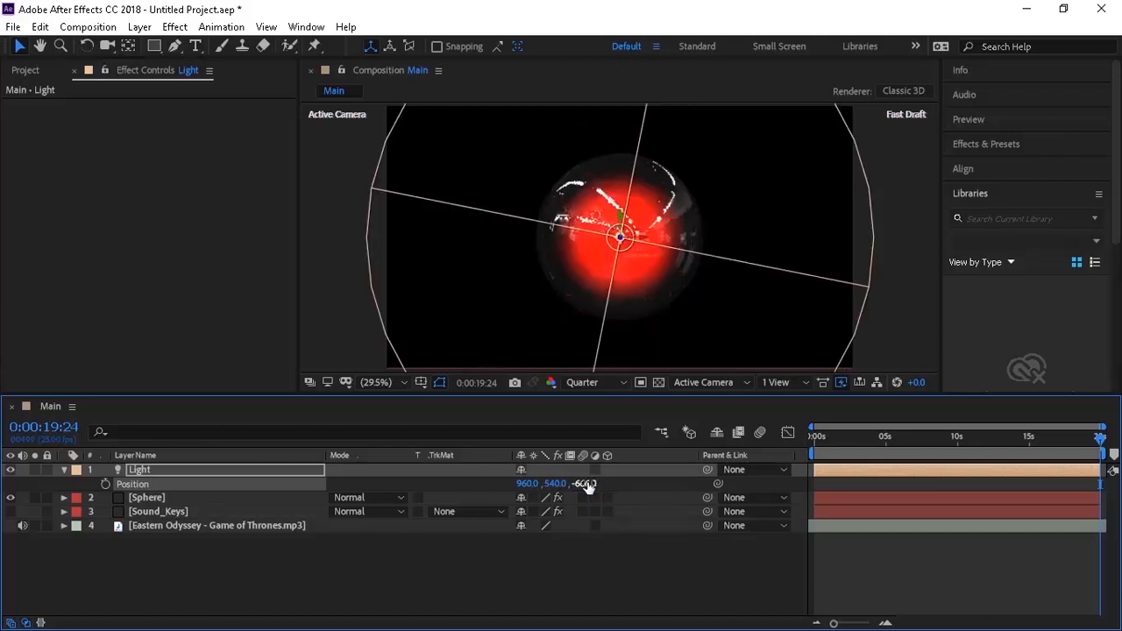
left_click(585, 484)
type("-1200")
key("Return")
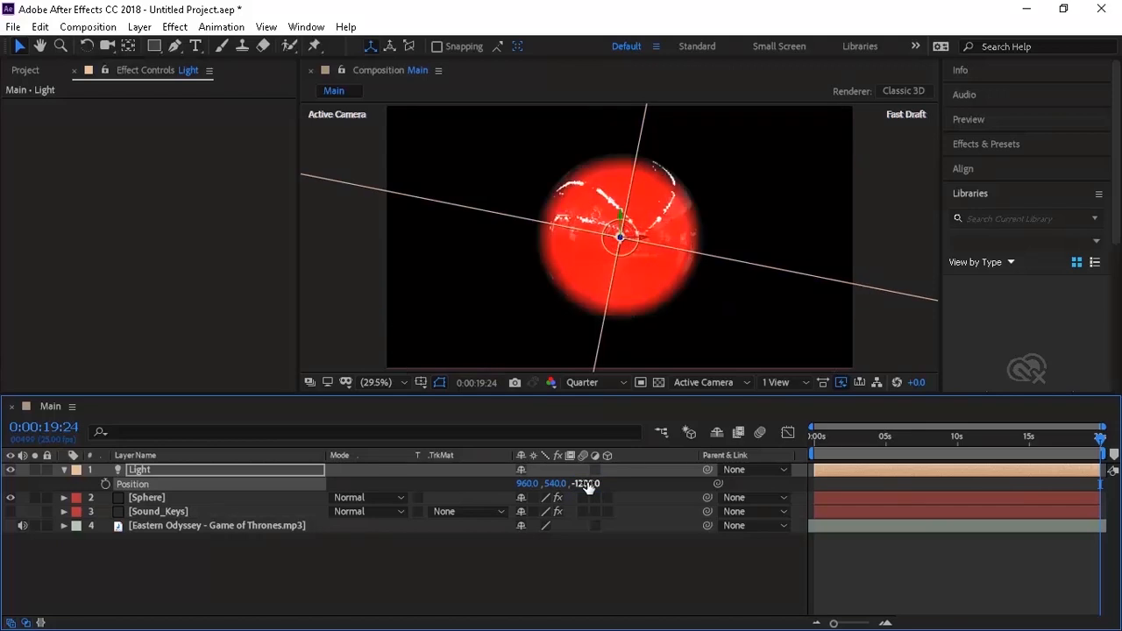
Set the light's Z position to -1500.
left_click(586, 484)
type("-1500")
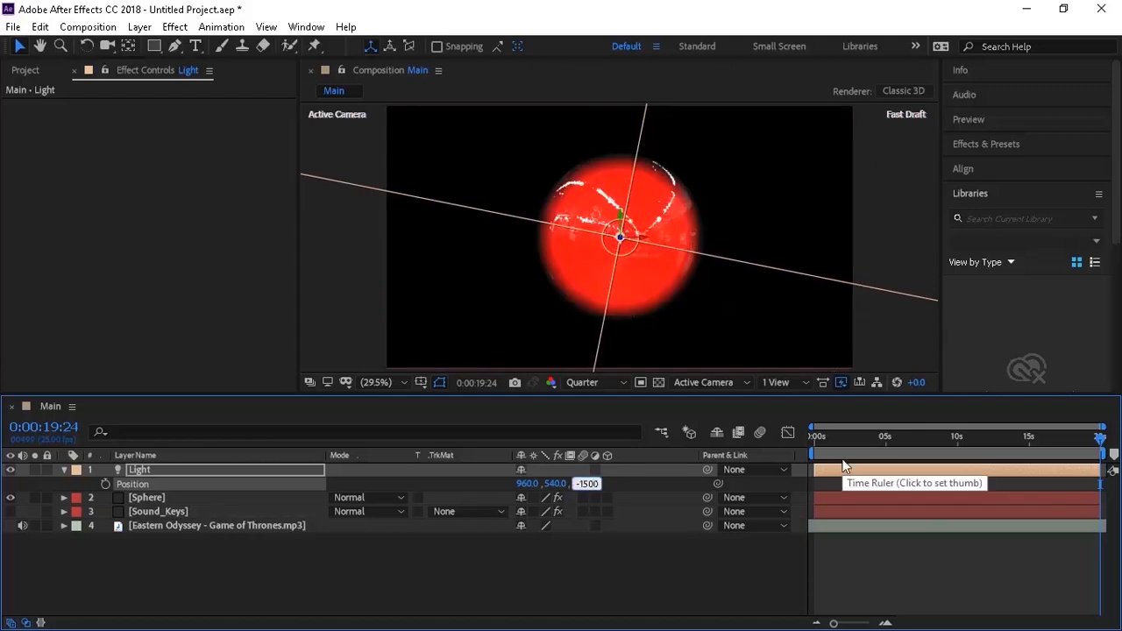
key("Return")
left_click(547, 578)
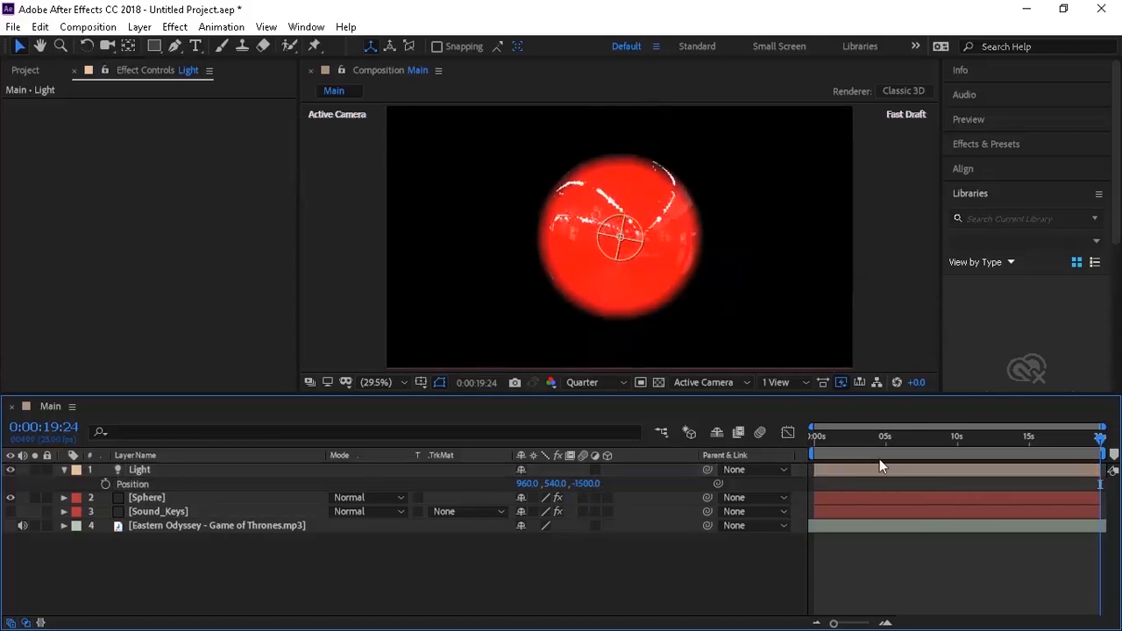
Preview the lit sphere at 0:00:01:21 in full resolution and 100% magnification.
left_click_drag(873, 436, 841, 434)
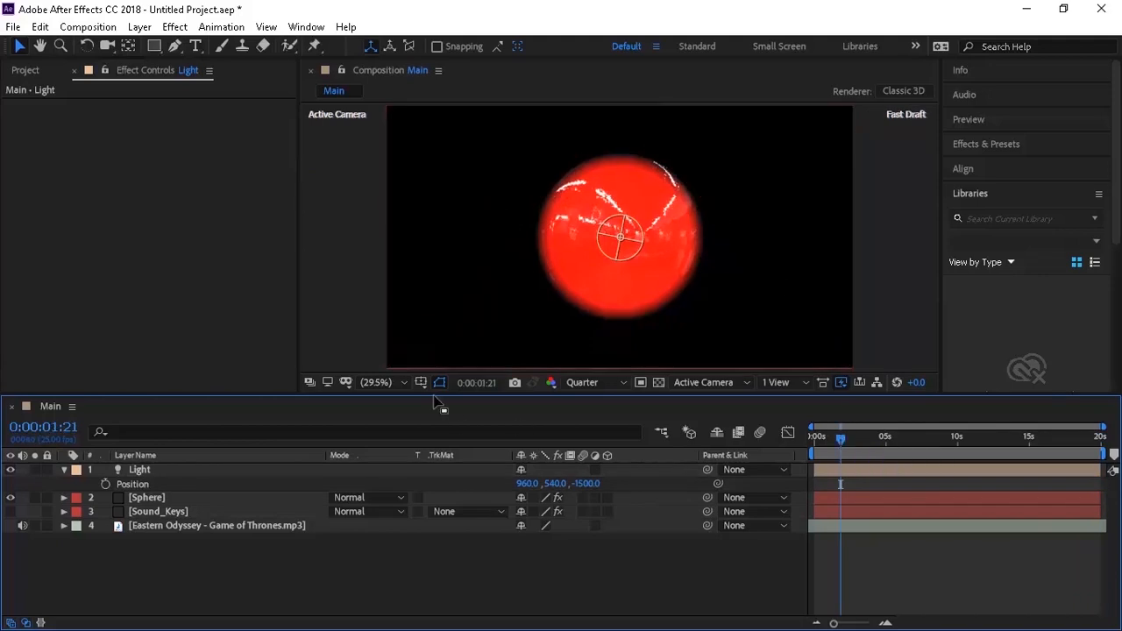
left_click(584, 383)
left_click(587, 422)
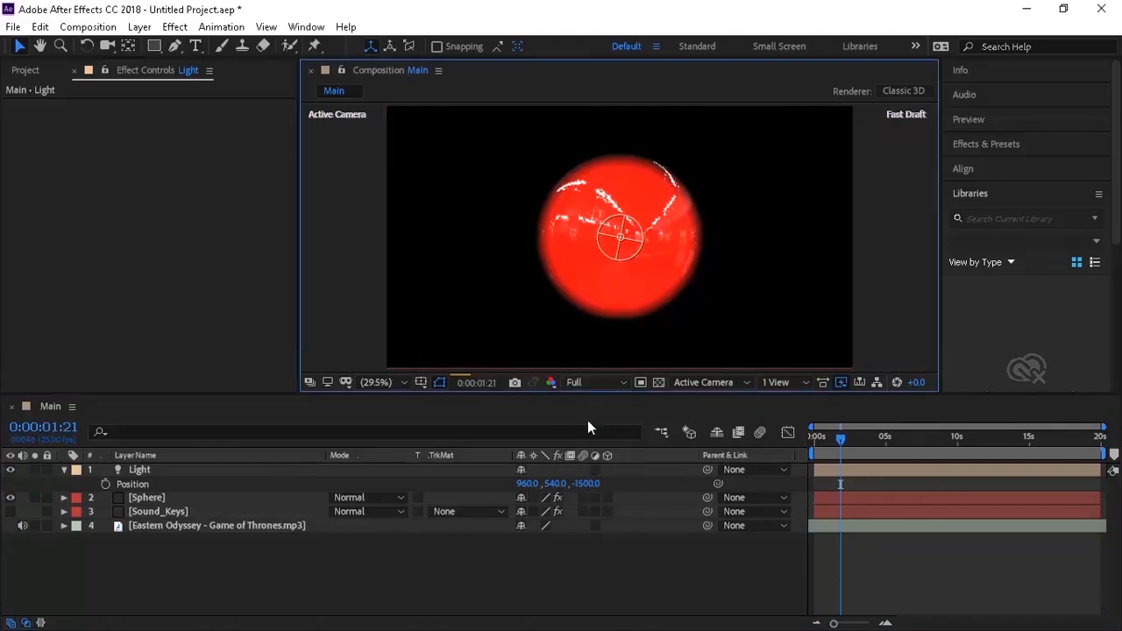
left_click(386, 385)
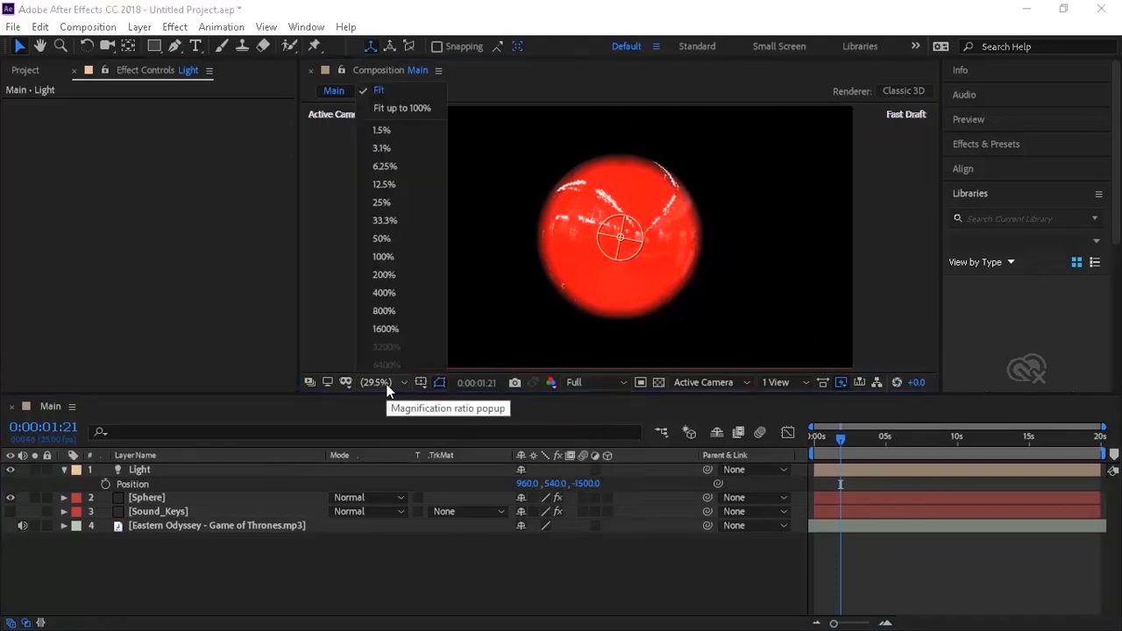
left_click(400, 258)
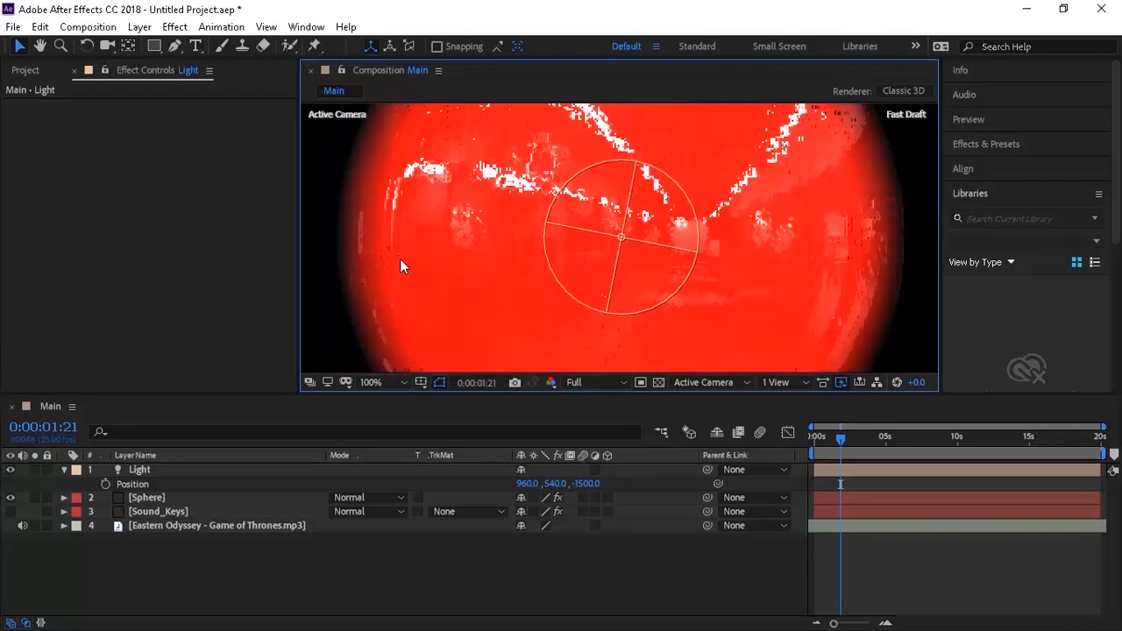
Change the spot light's color to pink DB3FB1.
left_click(141, 470)
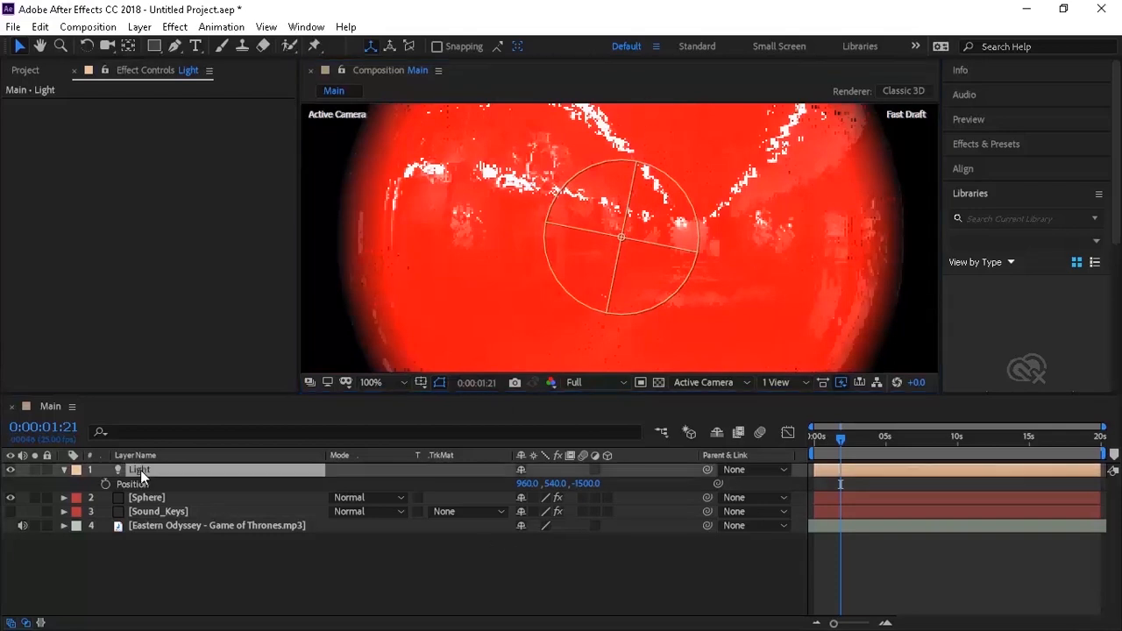
left_click(139, 26)
left_click(165, 65)
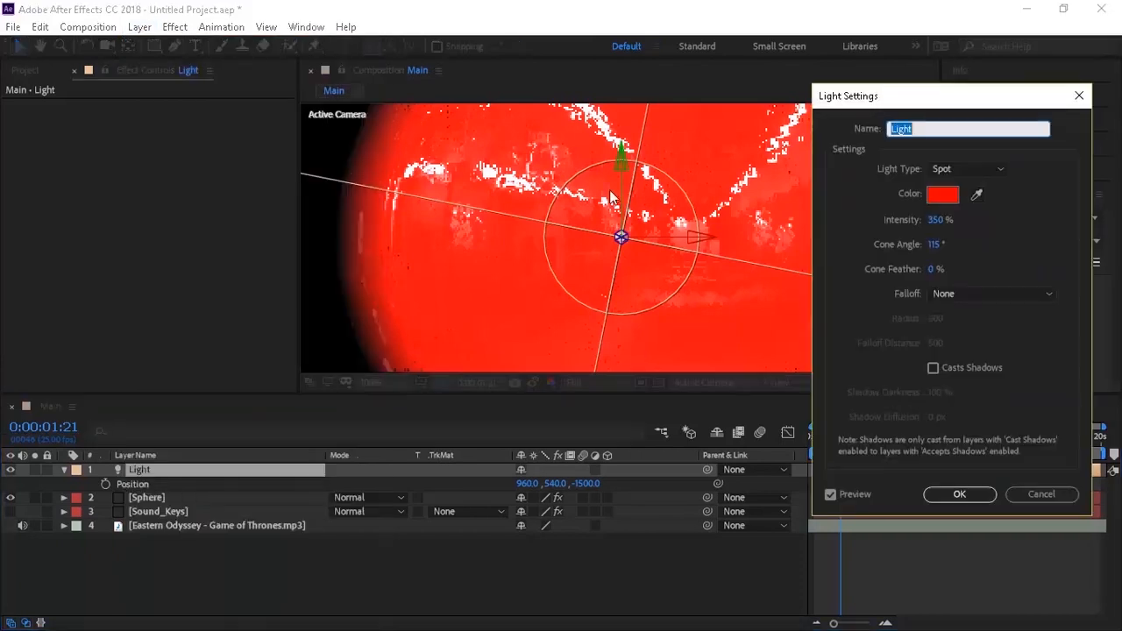
left_click(944, 194)
left_click_drag(935, 307, 934, 274)
left_click_drag(876, 249, 851, 277)
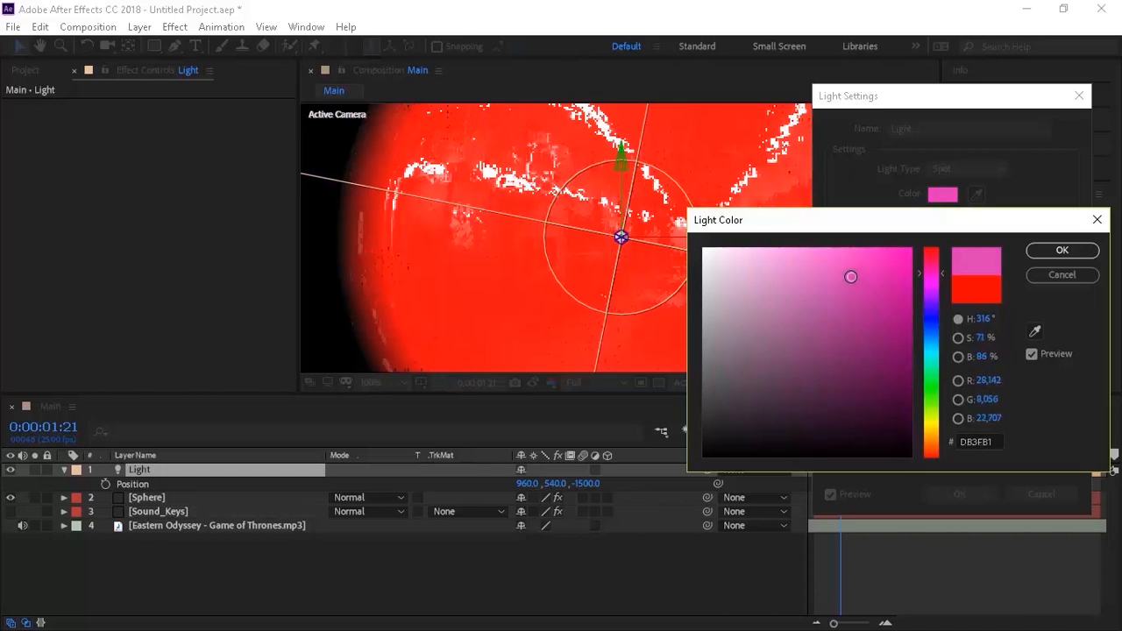
left_click(1075, 252)
left_click(962, 496)
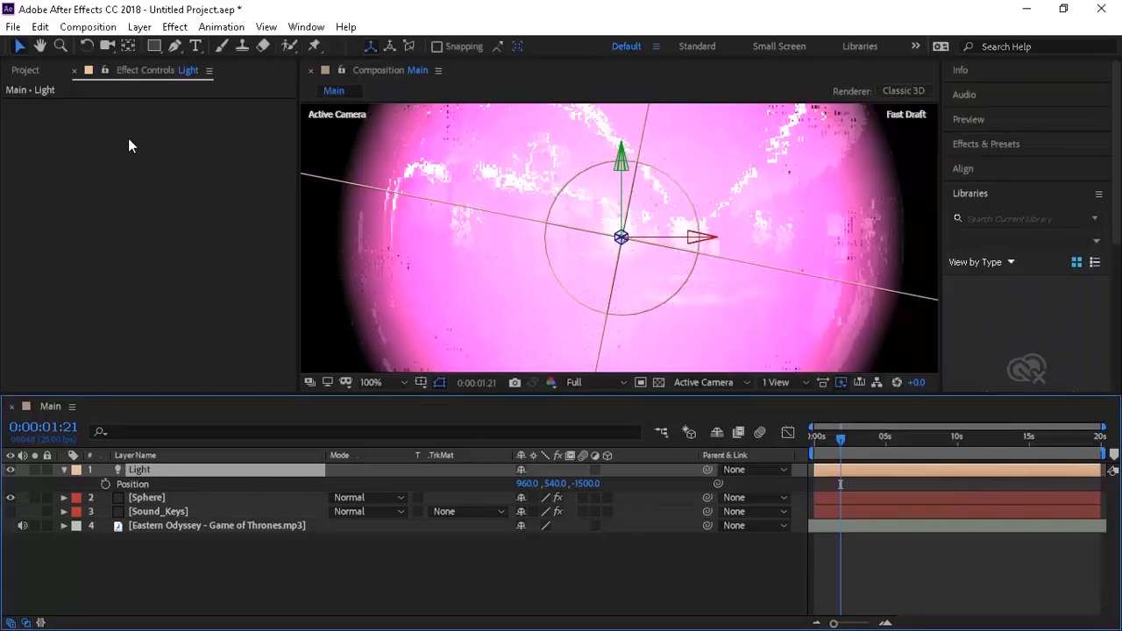
Set the sphere's Tao segment values to 4000 Segments and 1000 Sides.
left_click(179, 498)
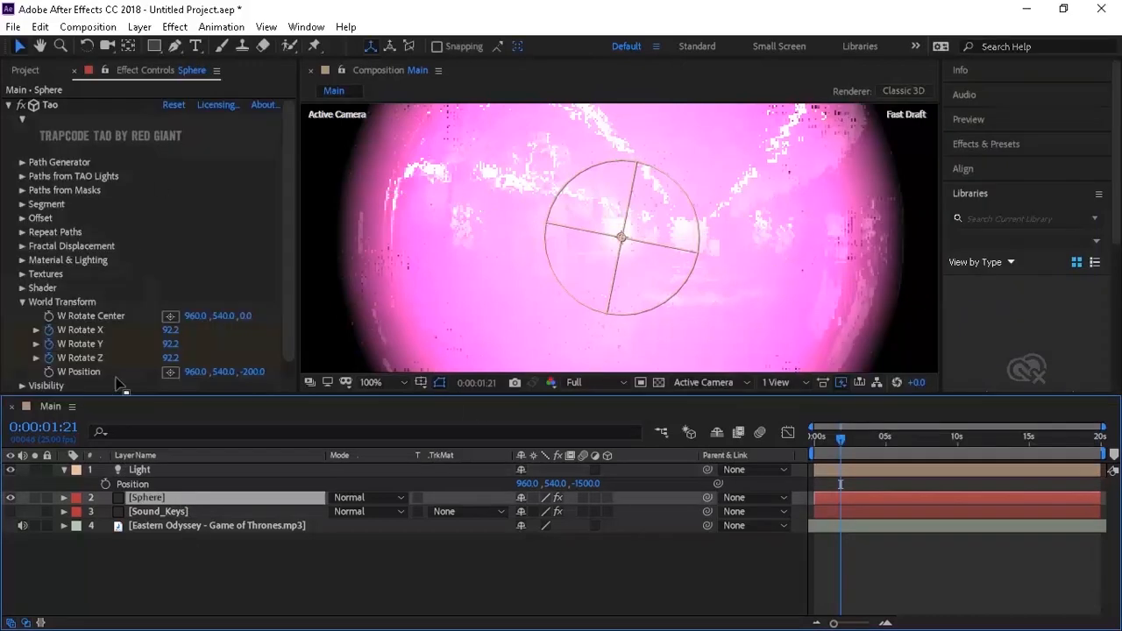
left_click(23, 205)
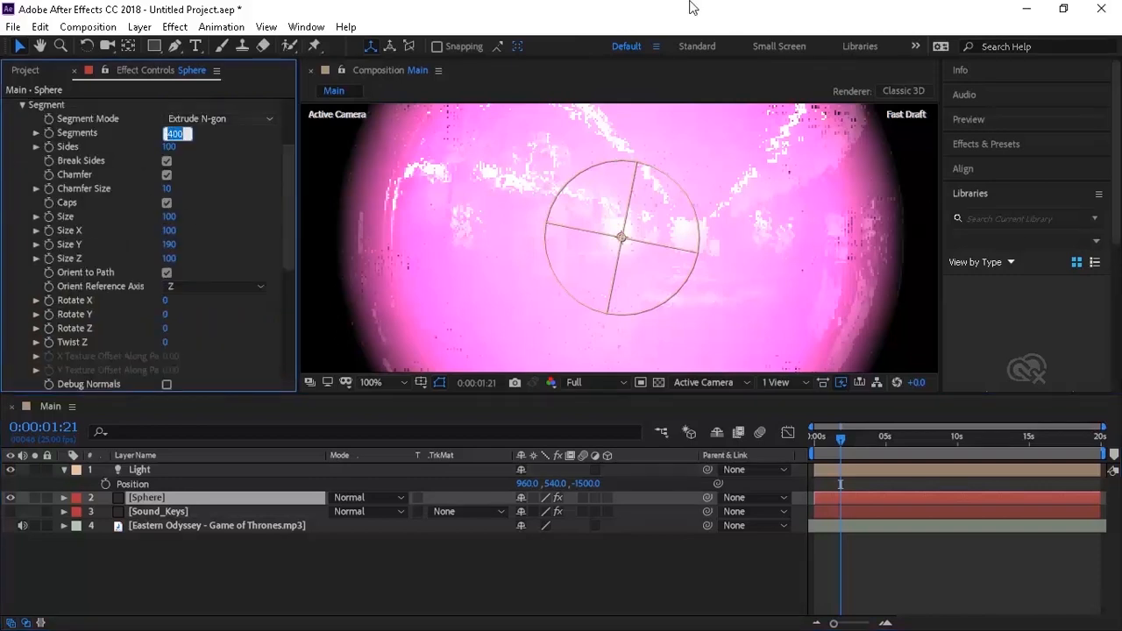
key("Tab")
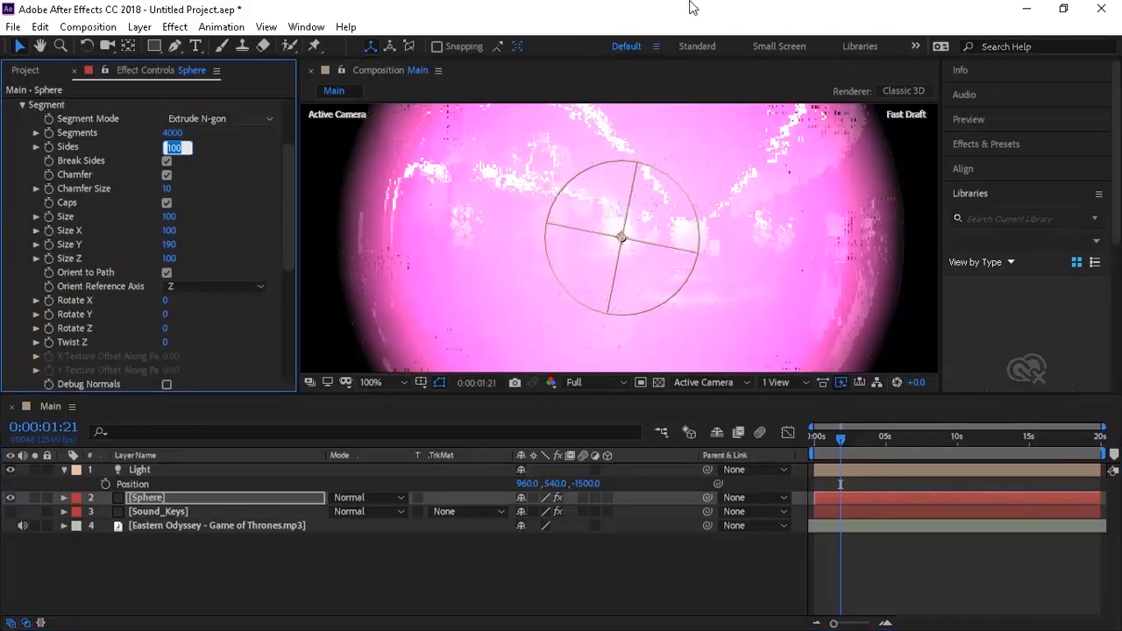
Inspect the smoothed sphere at 50% and 100% magnification in Quarter resolution, moving the current time to 0:00:17:23.
left_click(371, 382)
left_click(385, 241)
left_click(923, 437)
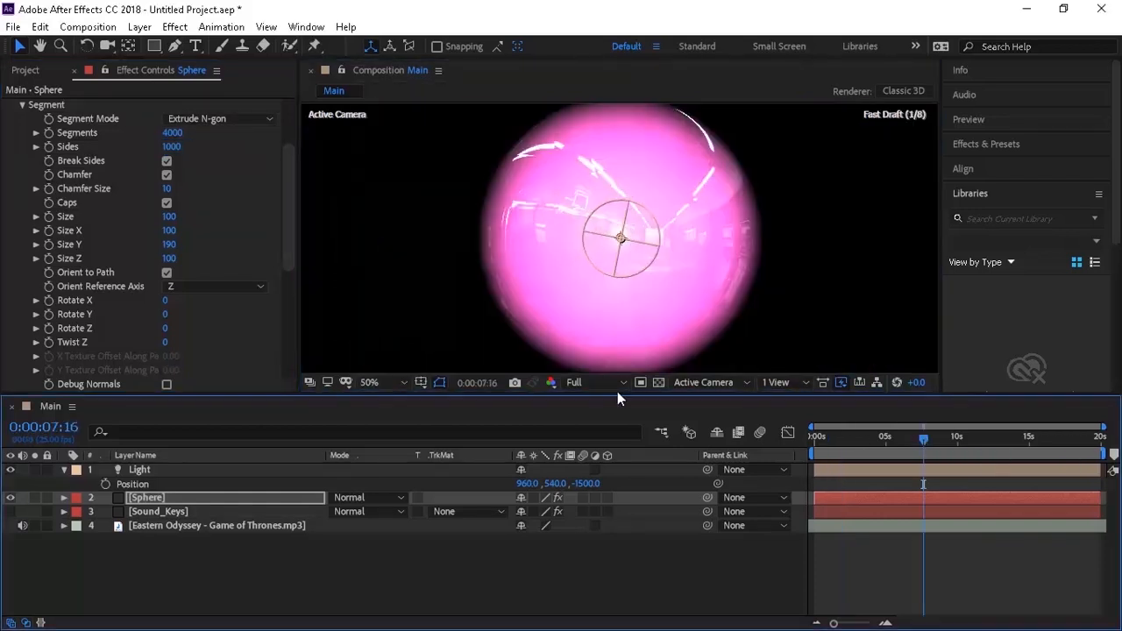
left_click(616, 383)
left_click(604, 468)
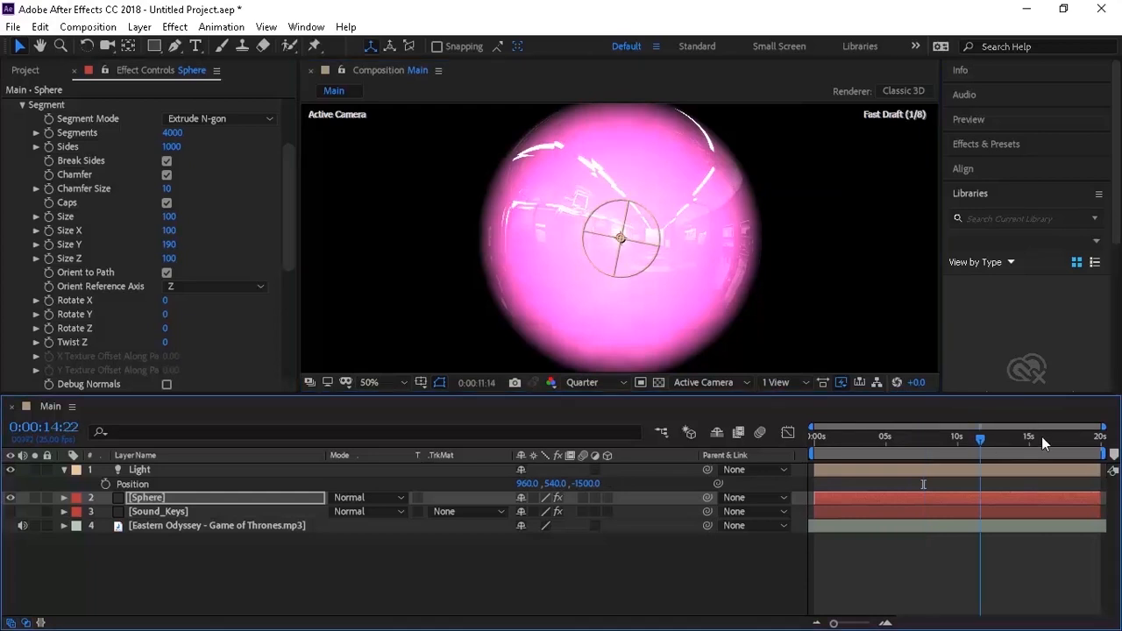
left_click_drag(919, 436, 1072, 449)
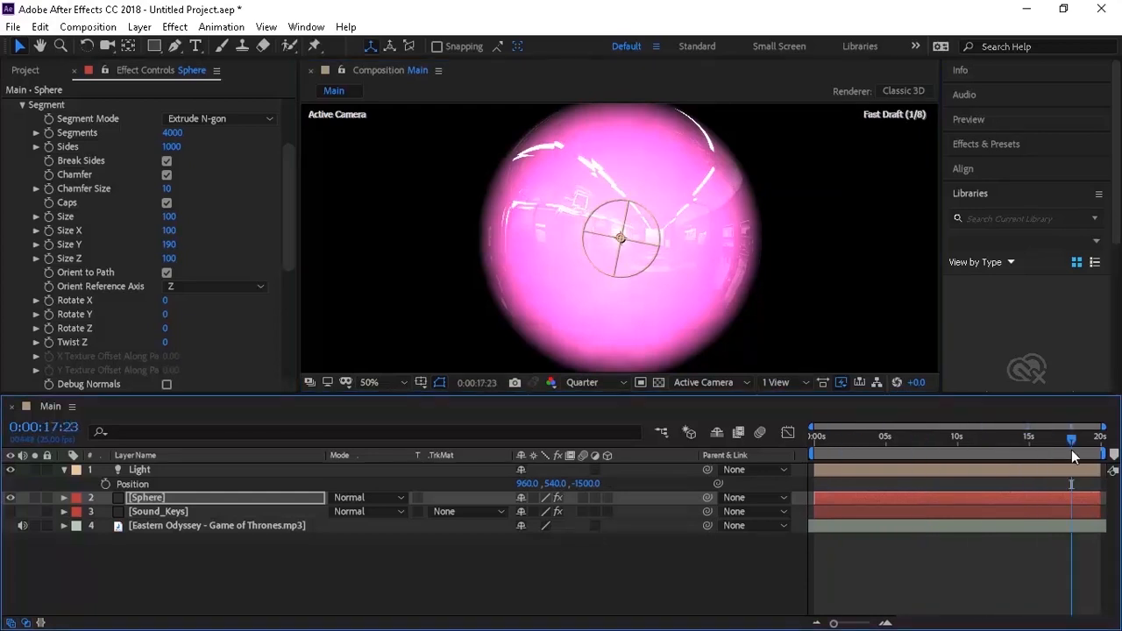
left_click(381, 383)
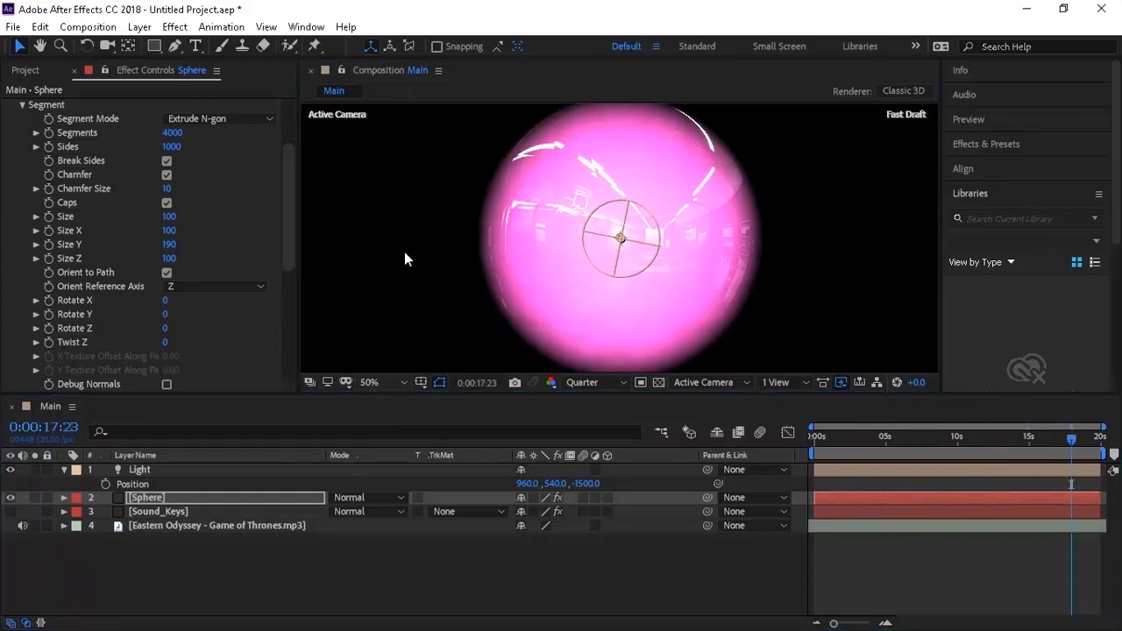
left_click(403, 254)
Turn off Break Sides and Chamfer for the sphere's Tao segments and fit the whole composition in the viewer.
left_click(167, 161)
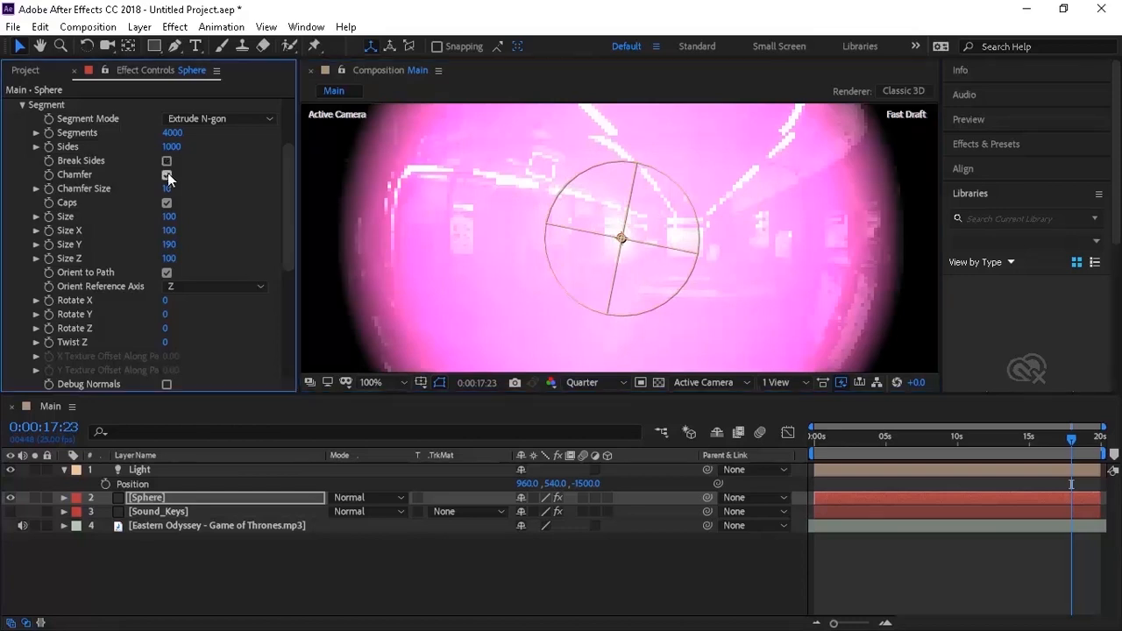
left_click(167, 176)
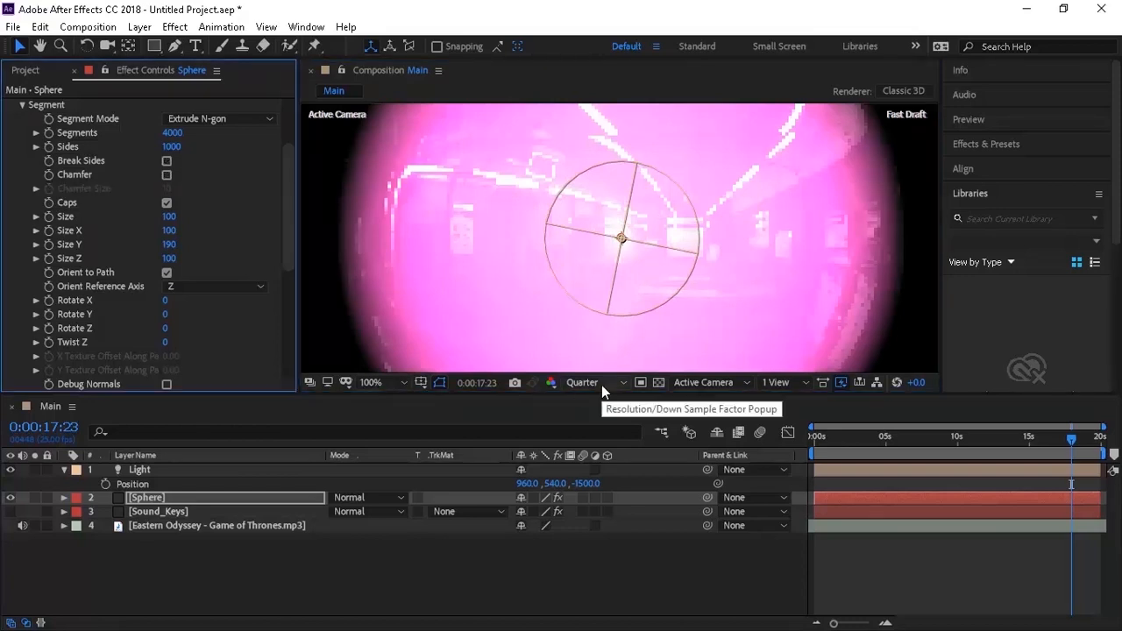
left_click(373, 383)
left_click(389, 236)
Give Sound Keys Range 1 an Exponential falloff and a Custom output range with Max 200, and apply the keyframes.
left_click(149, 511)
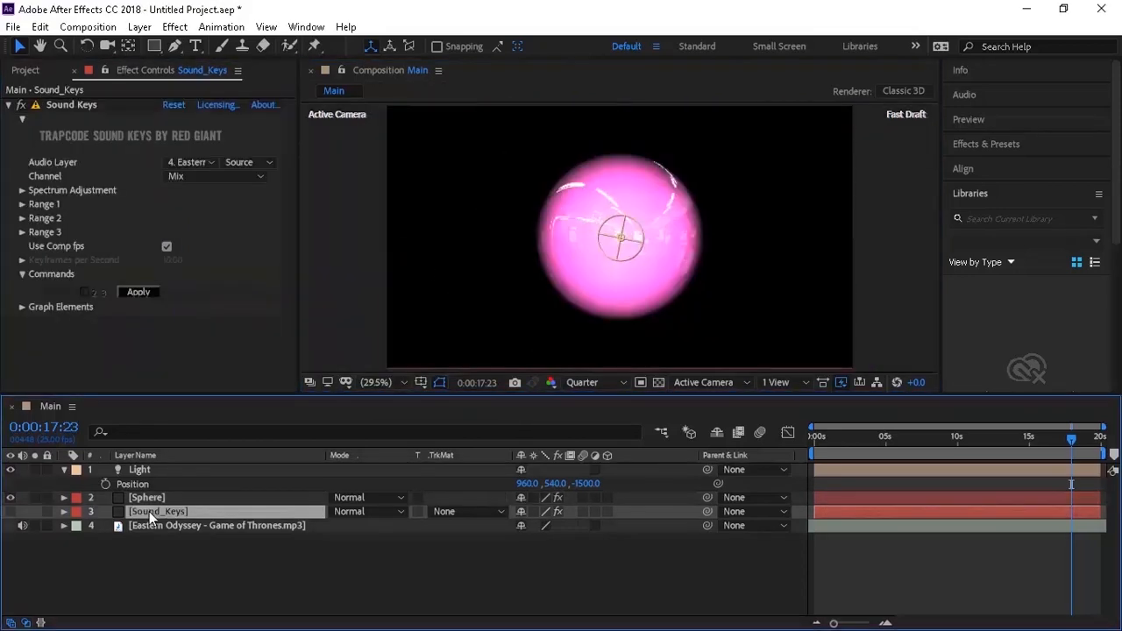
left_click(21, 204)
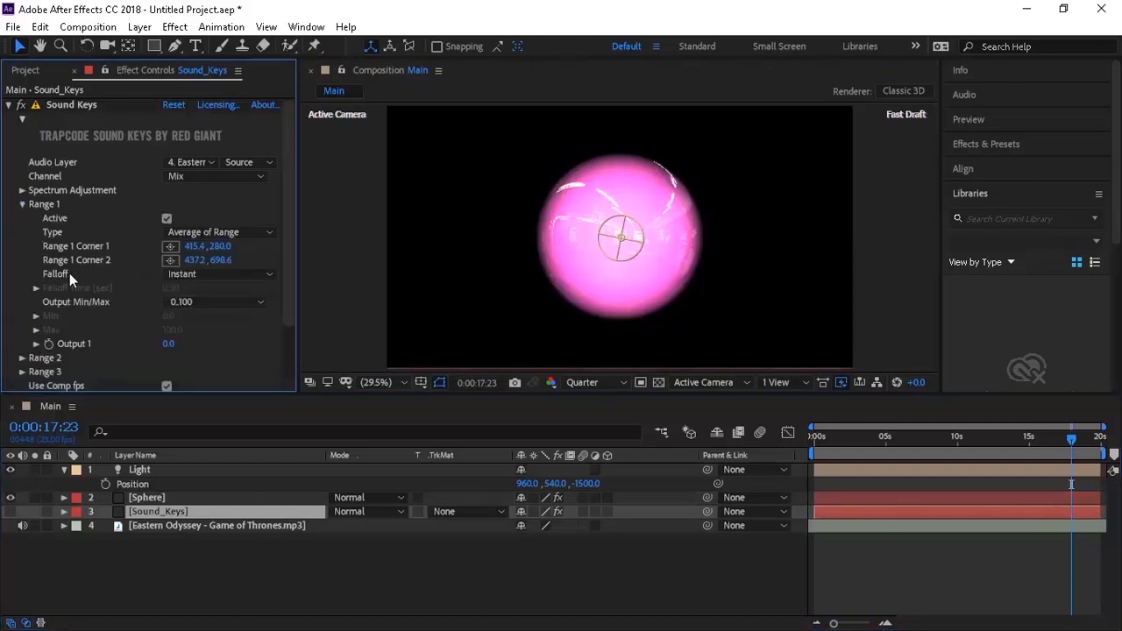
left_click(218, 275)
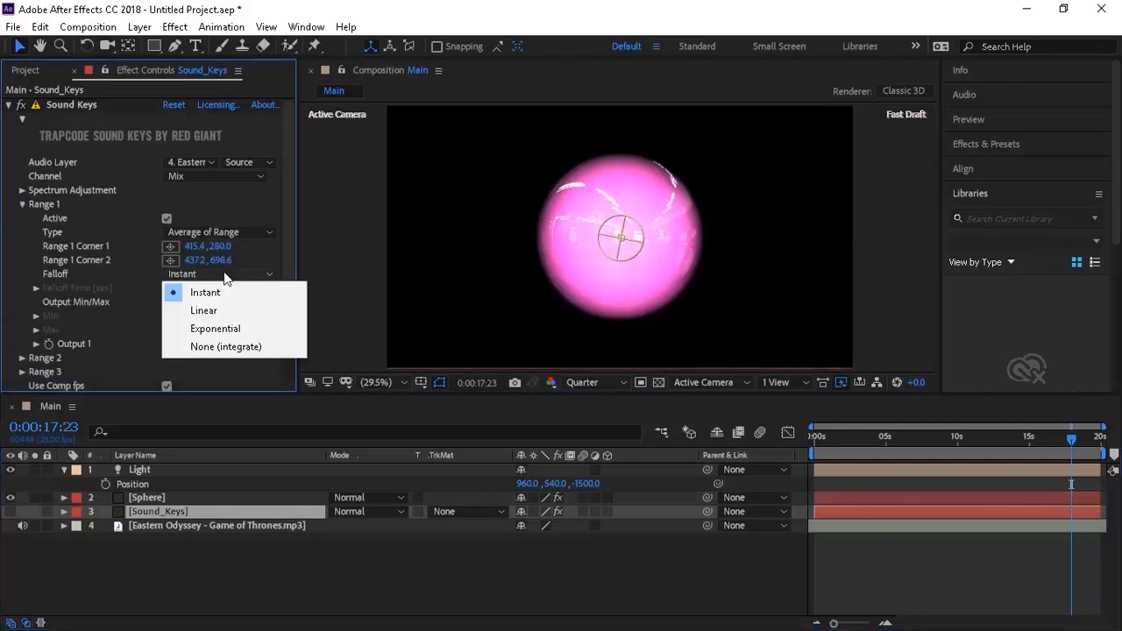
left_click(219, 329)
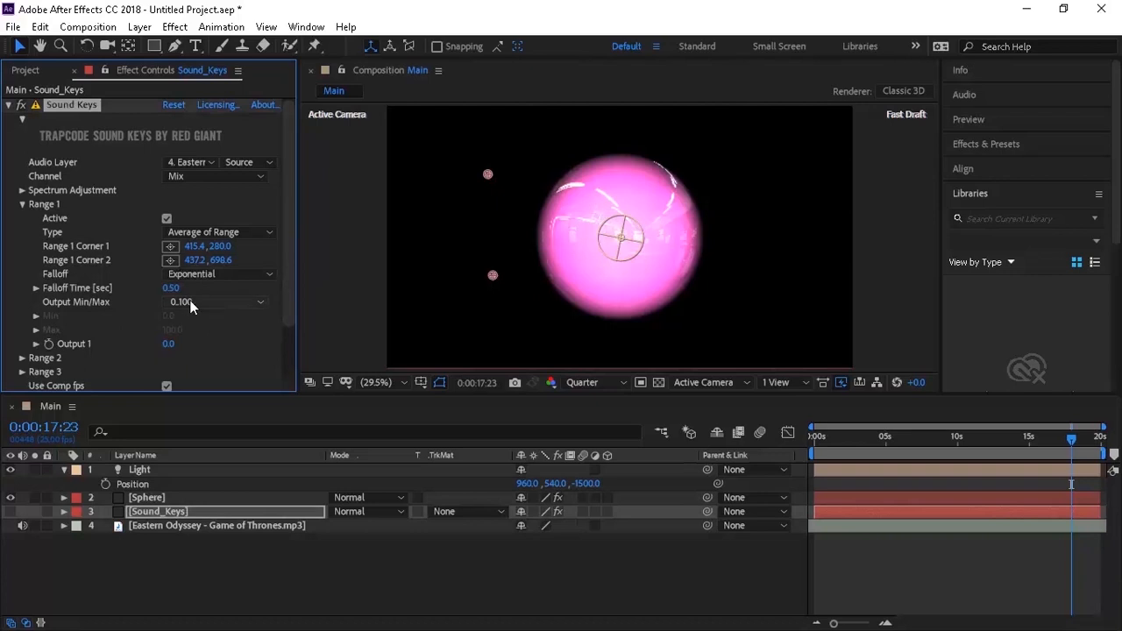
left_click(195, 302)
left_click(211, 410)
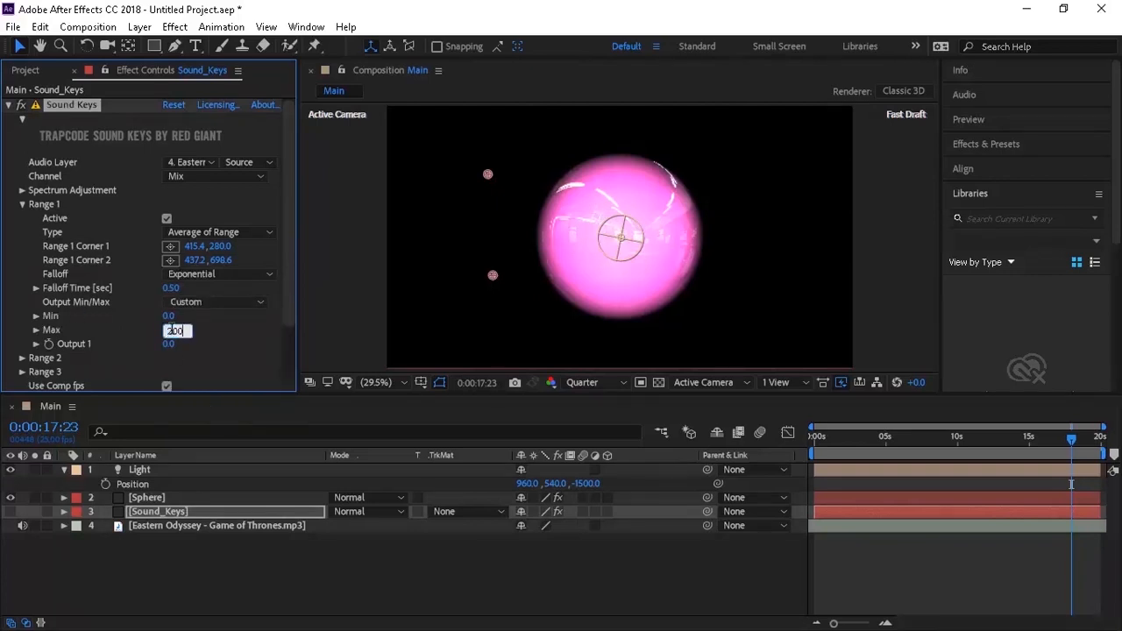
left_click_drag(293, 260, 292, 329)
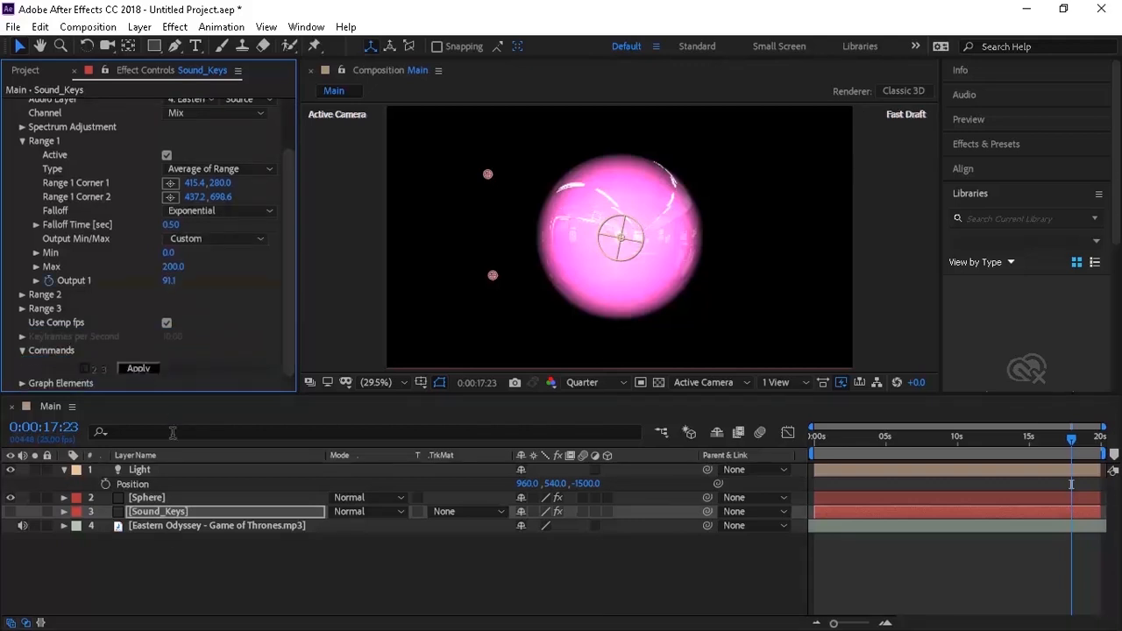
Link the sphere's Fractal Displacement Amplitude to Sound Keys Output 1 with an expression and preview the animation from the start.
left_click(164, 514)
key("u")
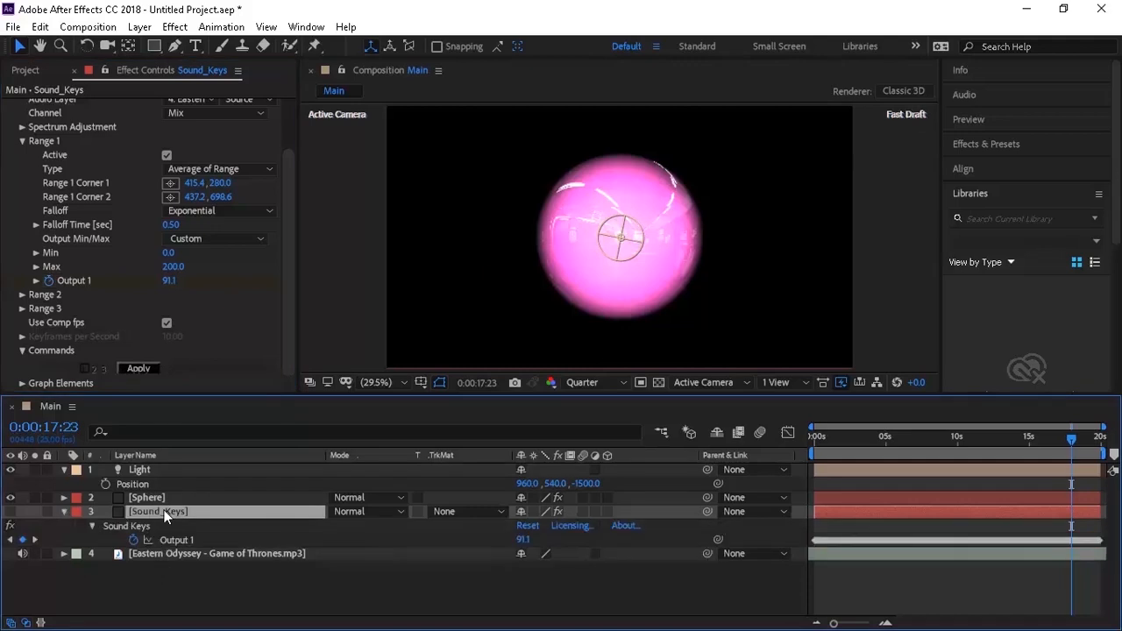
left_click(154, 497)
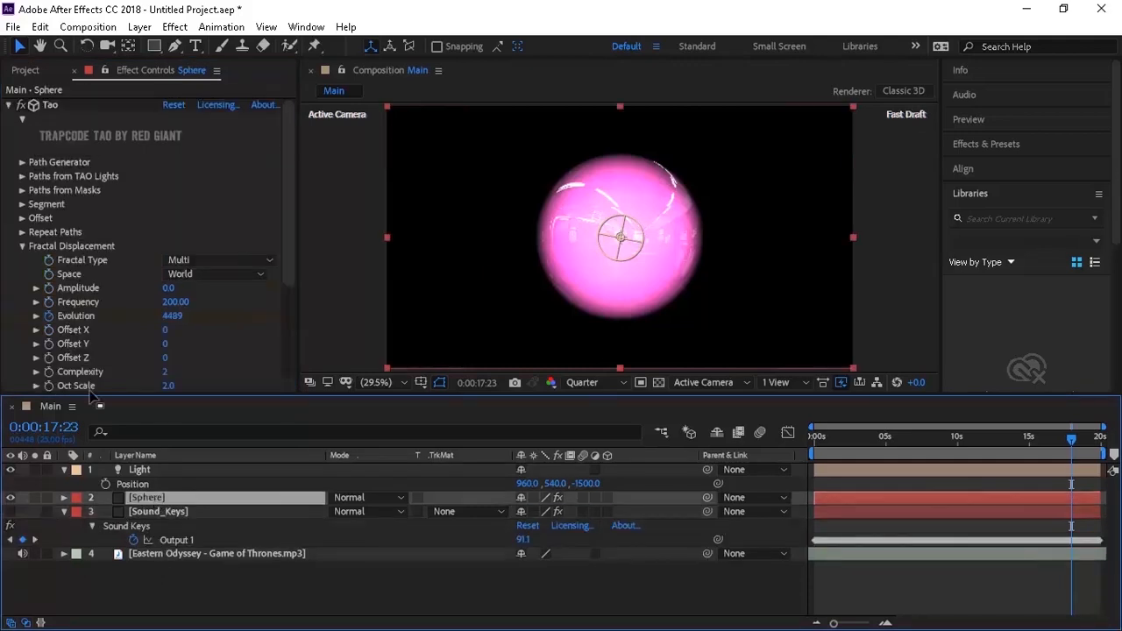
left_click(50, 287, "alt")
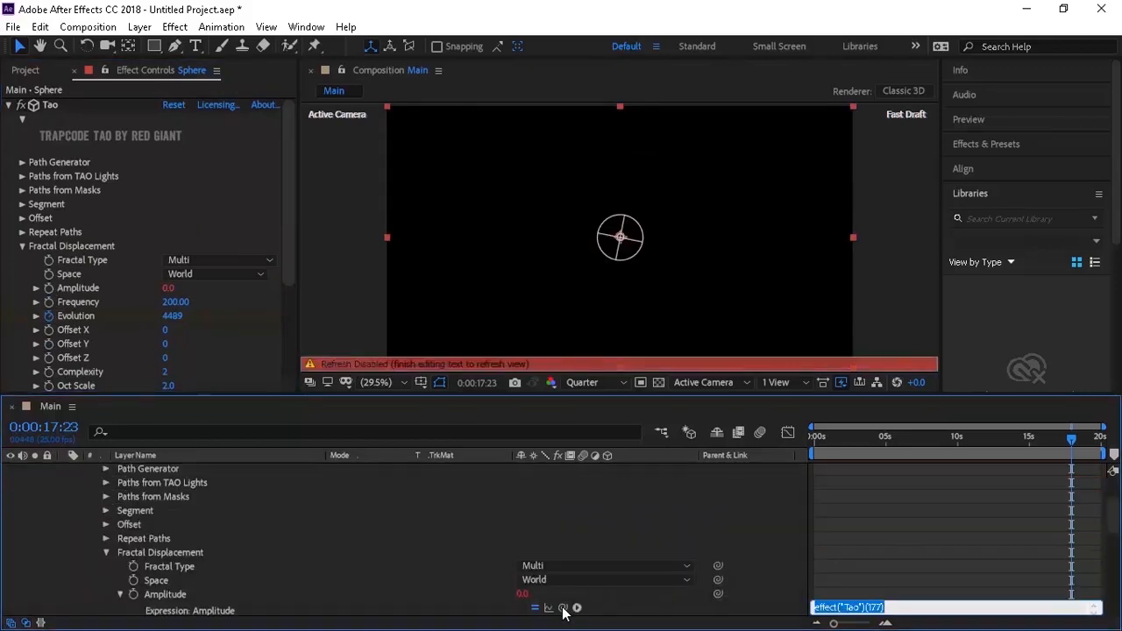
left_click_drag(562, 608, 336, 601)
left_click_drag(888, 438, 813, 440)
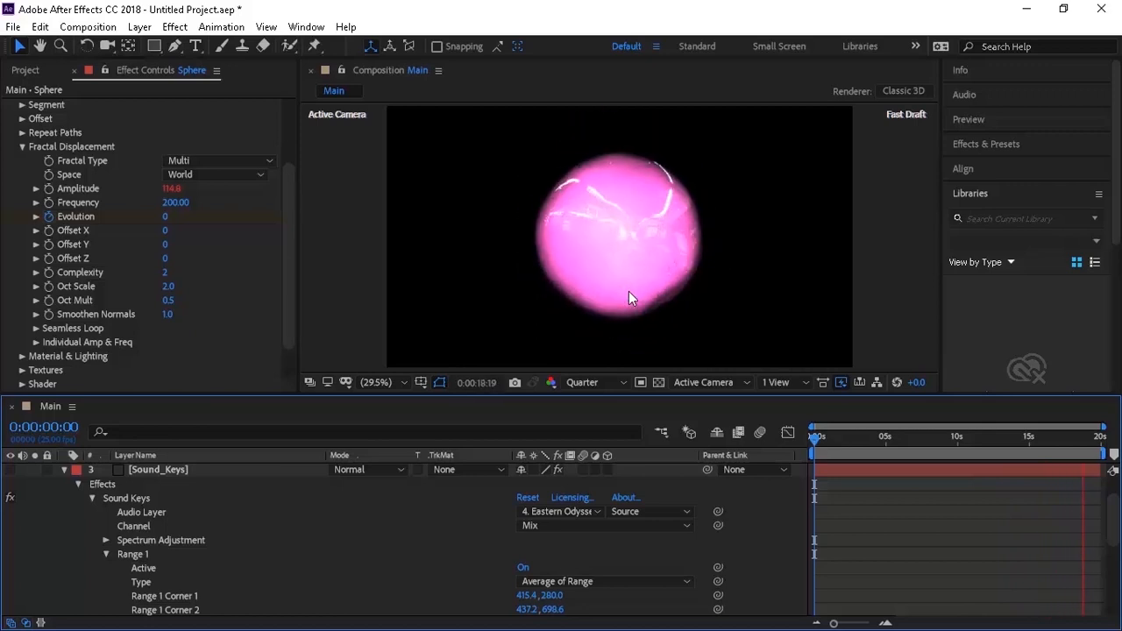
key("space")
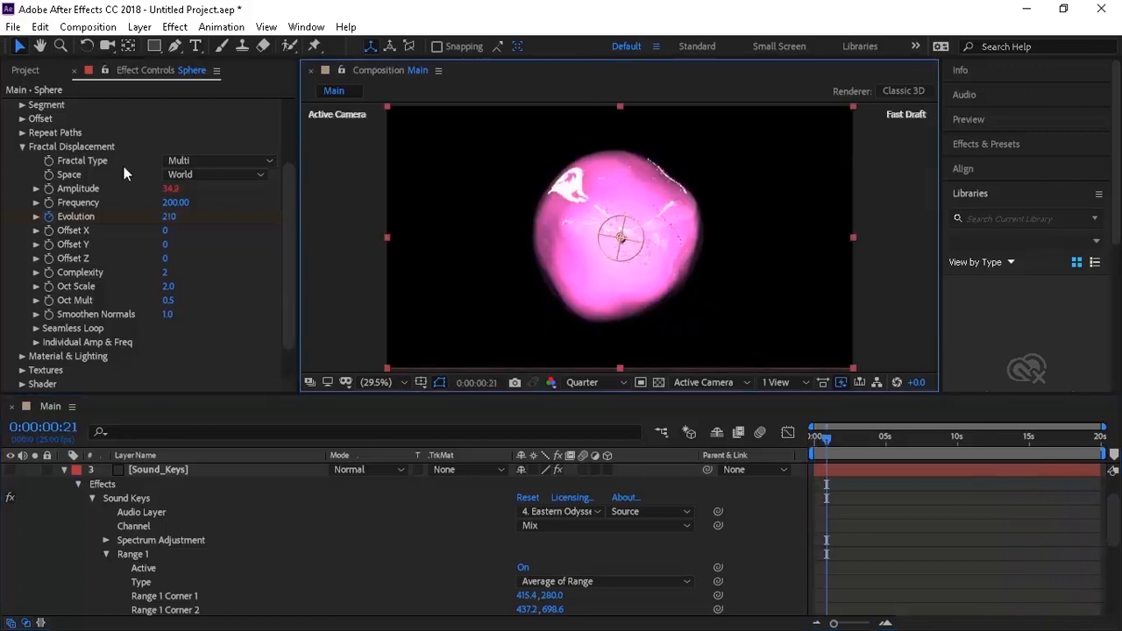
Lower the Sound Keys Range 1 Max to 150, reapply the keyframes and preview from the start.
left_click(21, 146)
left_click(157, 469)
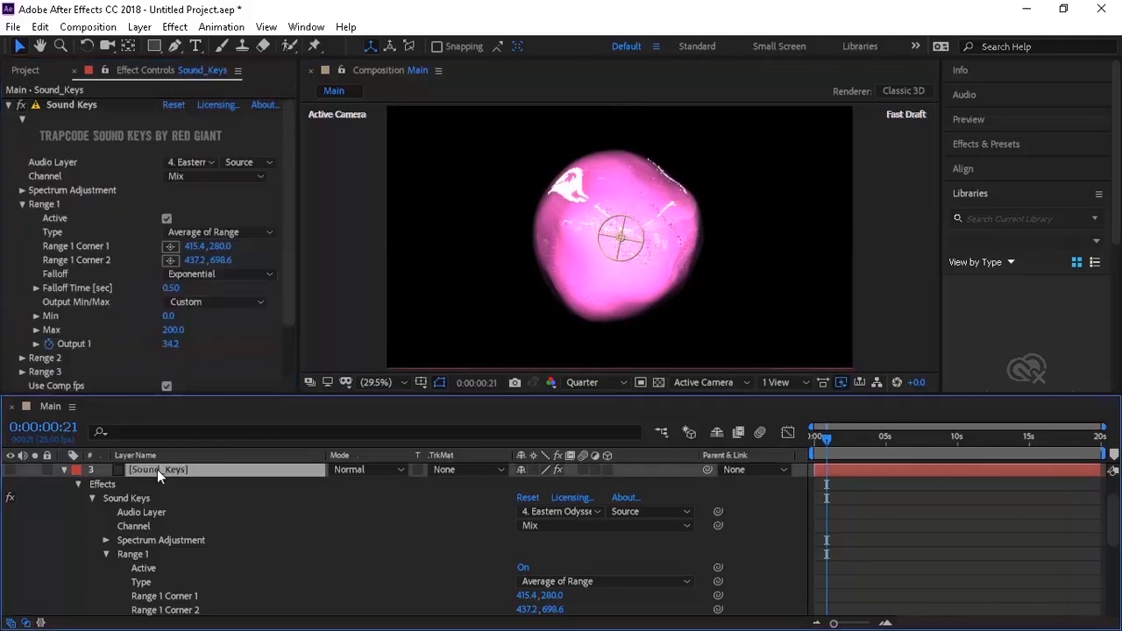
left_click(174, 329)
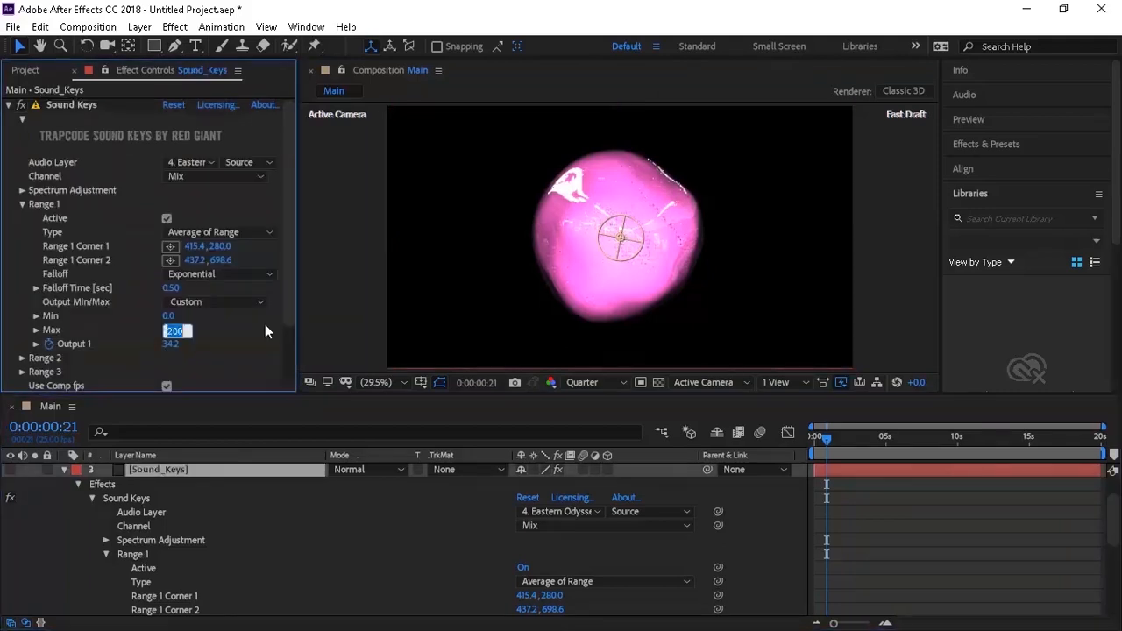
type("150")
key("Return")
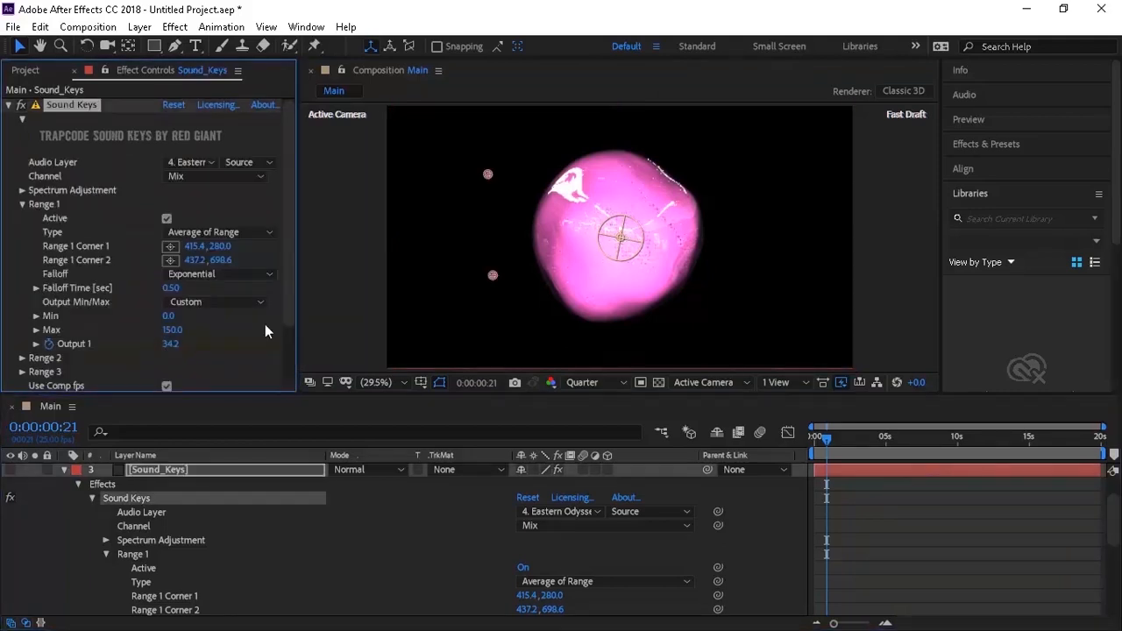
scroll(290, 336, "down", 2)
left_click(141, 369)
left_click_drag(817, 440, 806, 441)
key("space")
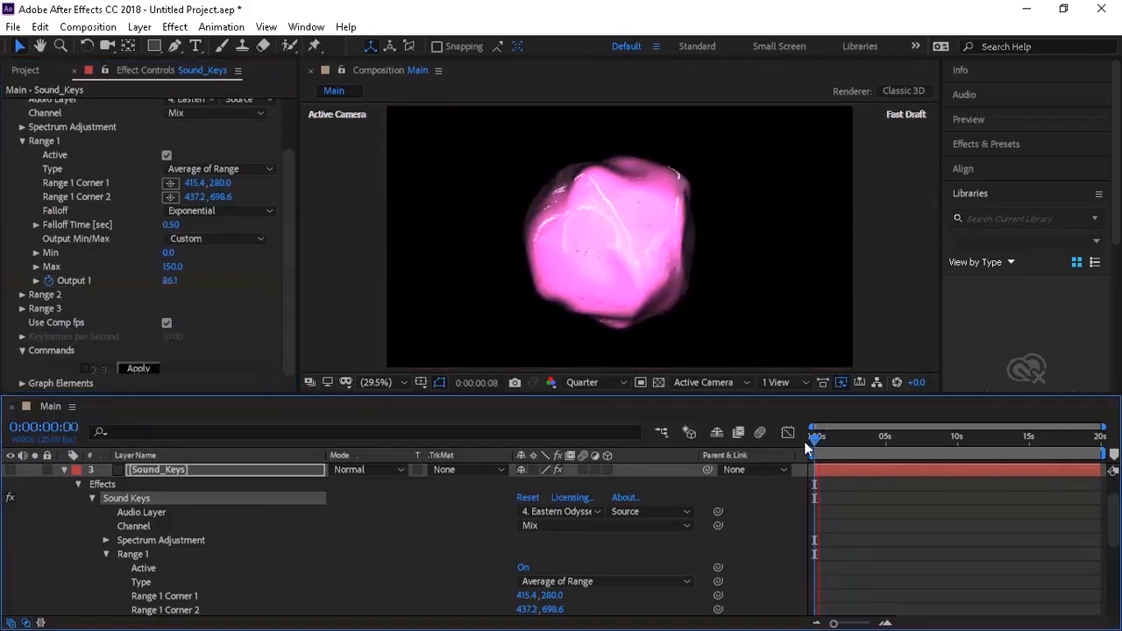
key("space")
Pre-compose the light, sphere, Sound_Keys and music layers into a composition named Sphere.
left_click(65, 471)
left_click(66, 471)
left_click(135, 471)
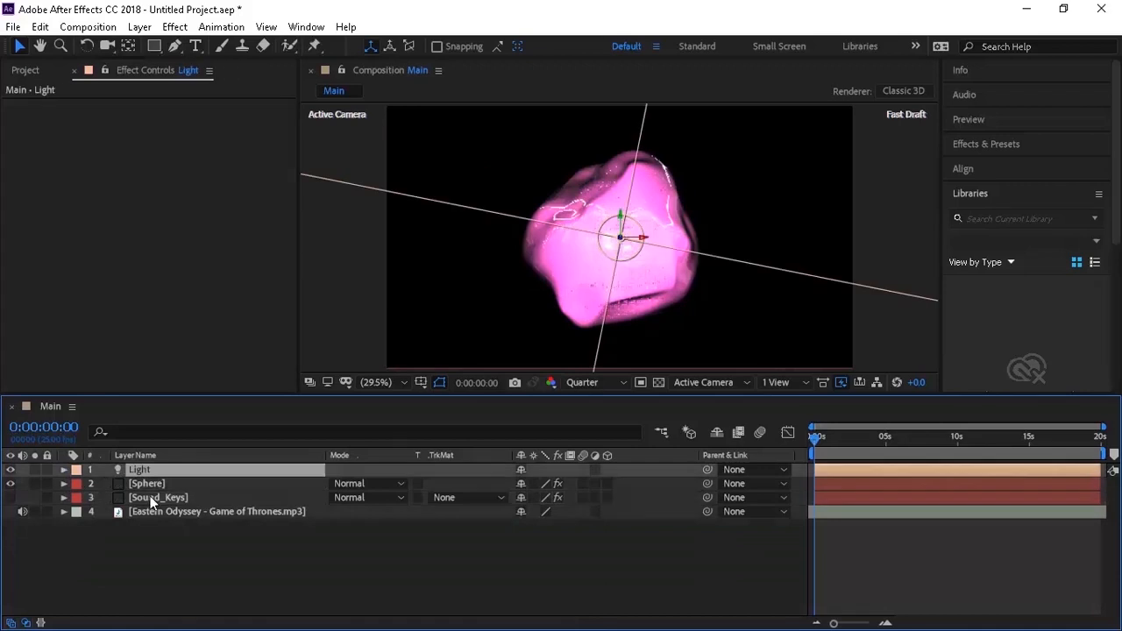
left_click(160, 511, "shift")
right_click(160, 510)
left_click(228, 437)
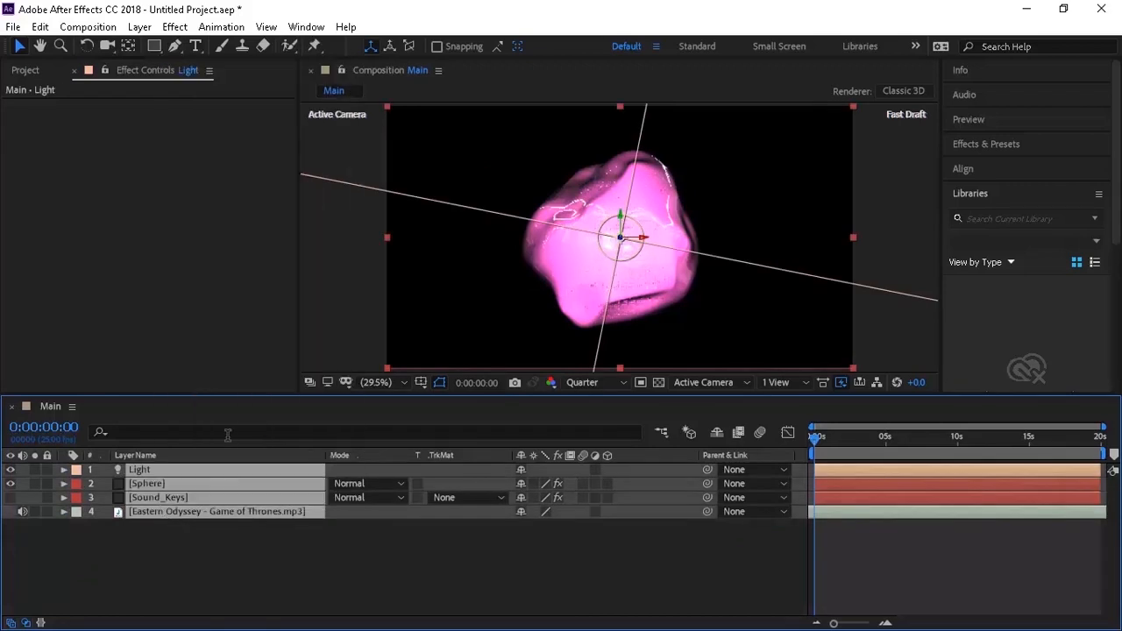
type("Sphere")
key("Return")
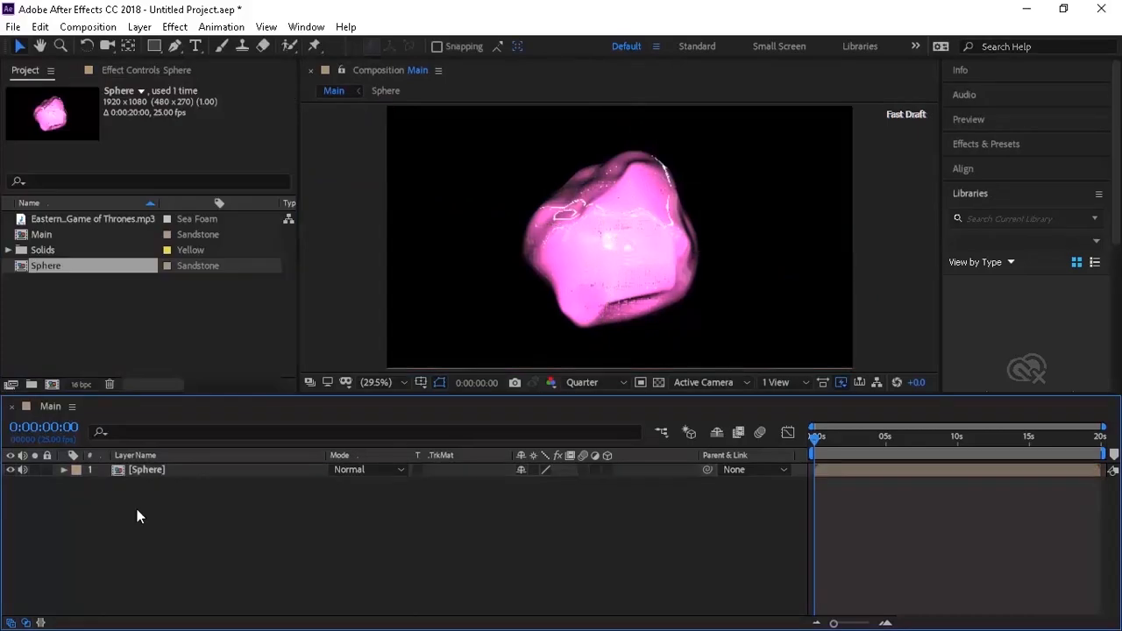
Create a white solid in Main and place it beneath the Sphere layer.
right_click(138, 512)
mouse_move(235, 334)
left_click(377, 372)
left_click(549, 407)
left_click(1064, 249)
left_click(613, 452)
left_click_drag(198, 471, 201, 509)
left_click(201, 509)
Paste the Sound_Keys and music layers from the Sphere composition into Main, beneath the white solid.
double_click(141, 471)
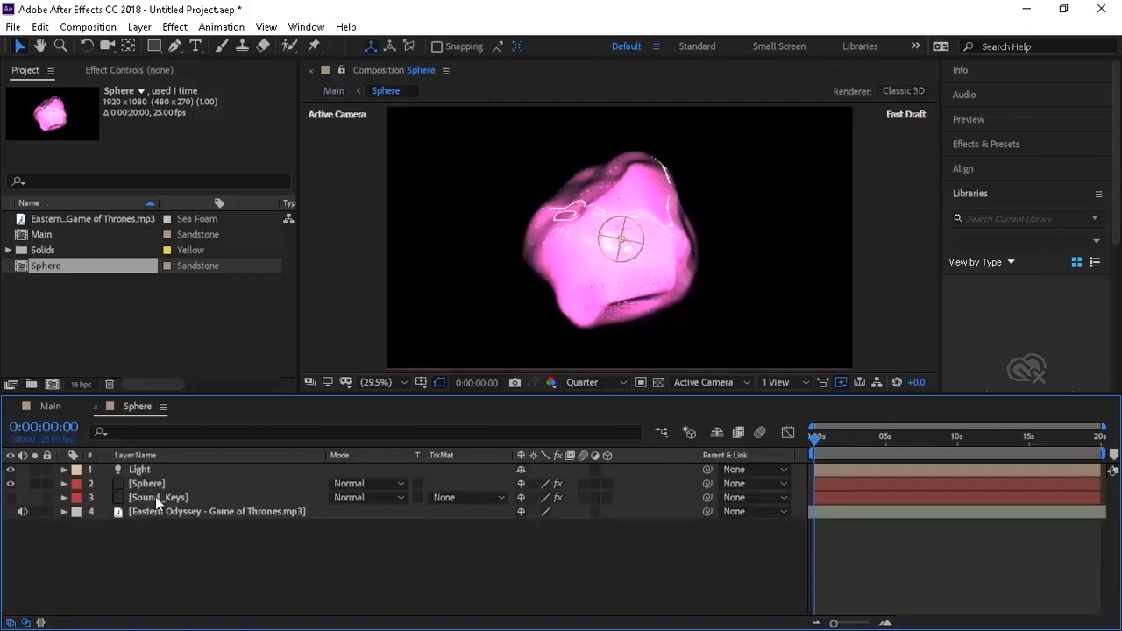
left_click(156, 498)
left_click(170, 512, "shift")
left_click(52, 411)
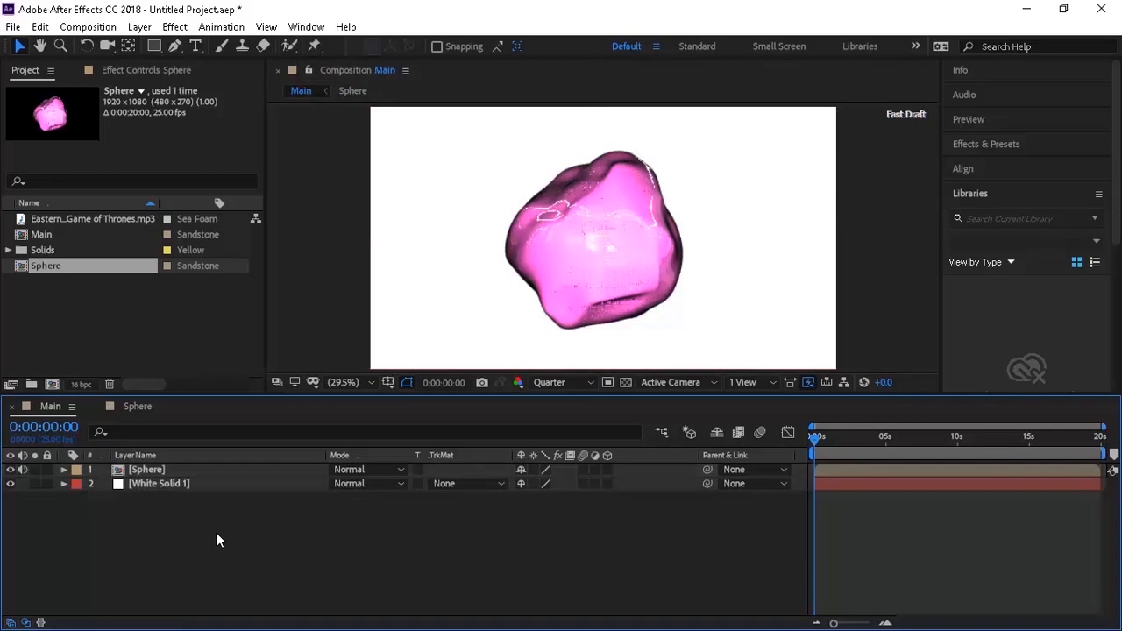
key("ctrl+v")
key("ctrl+shift+bracketleft")
left_click(233, 552)
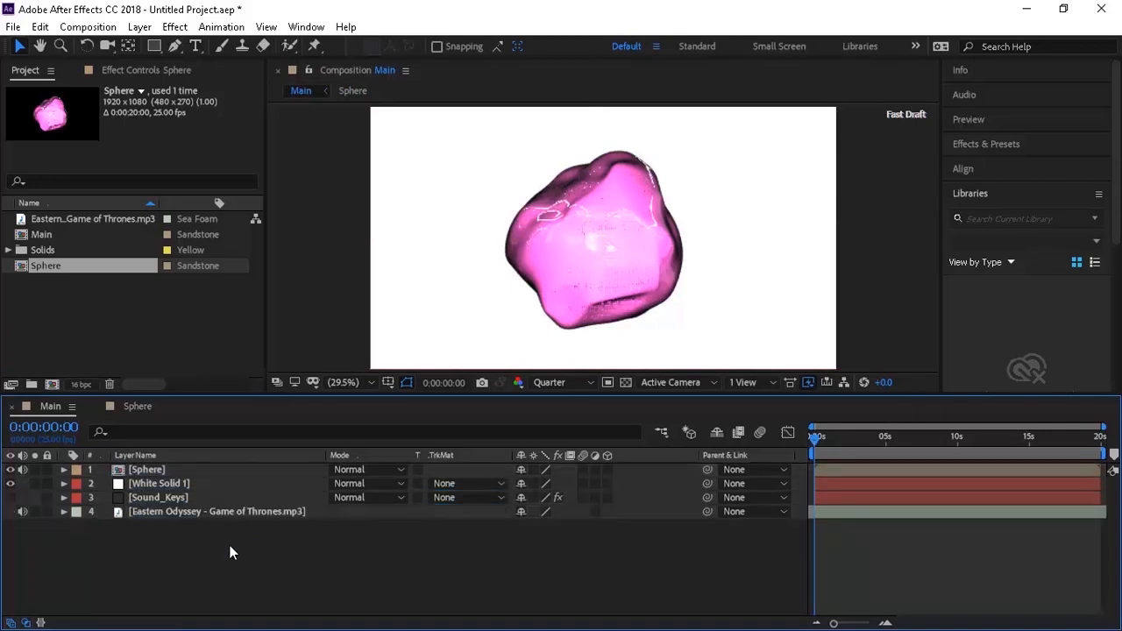
Move the white solid to the bottom of the layer stack and change its color to 303030.
left_click_drag(173, 484, 172, 517)
left_click(139, 26)
left_click(167, 61)
left_click(552, 388)
type("303030")
left_click(1062, 251)
key("Return")
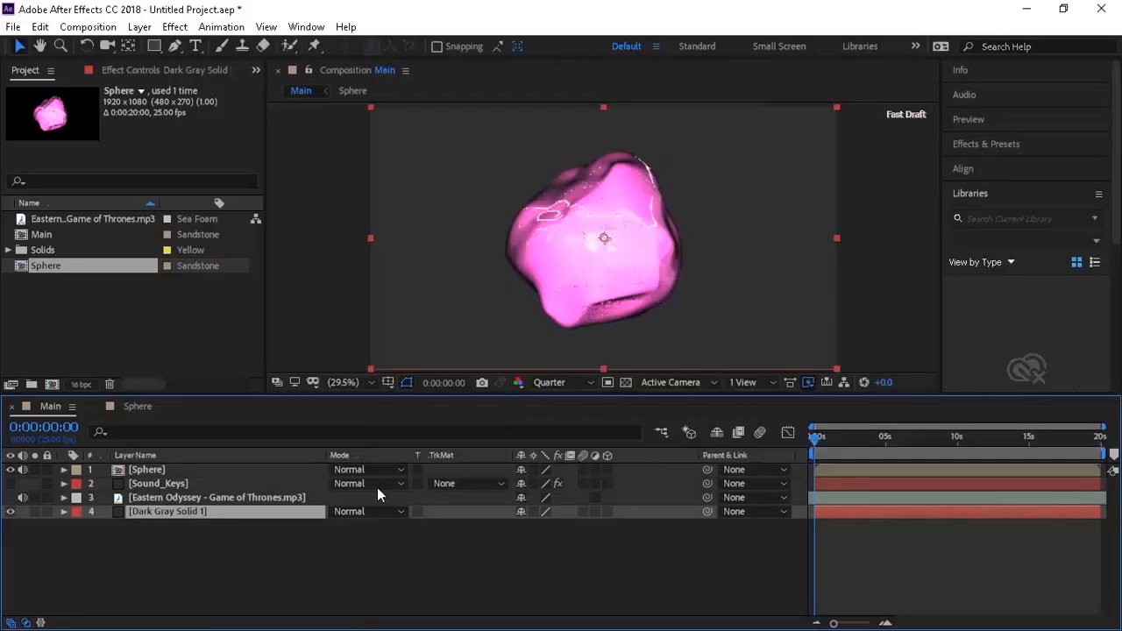
Make the dark gray solid a 3D layer and add a white point light to the Main composition.
left_click(270, 568)
right_click(325, 537)
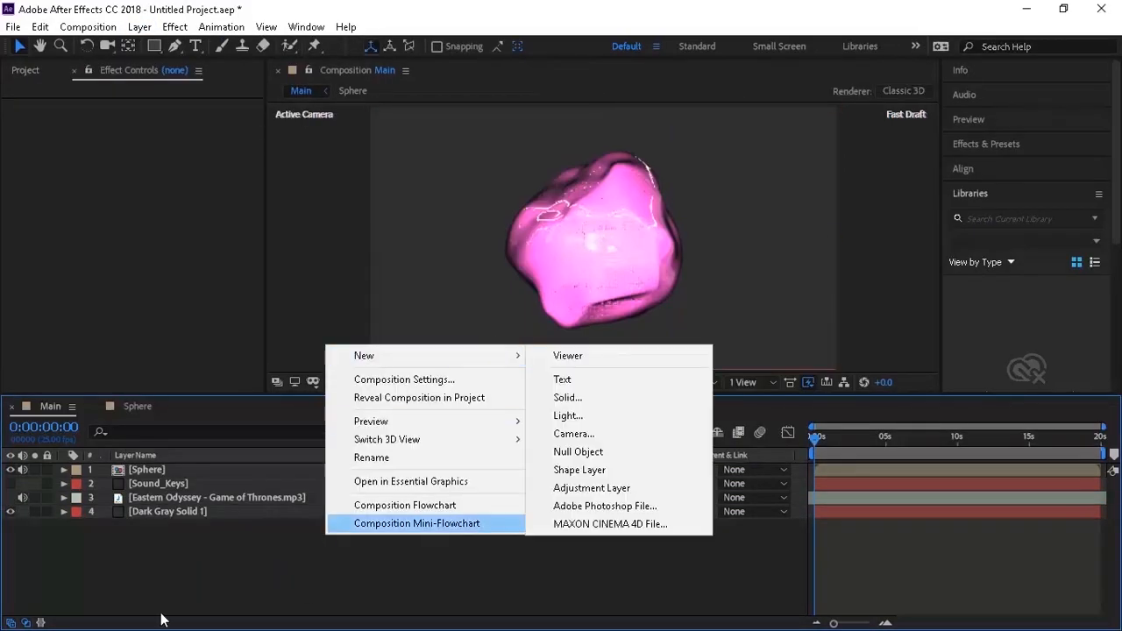
left_click(305, 585)
right_click(498, 546)
mouse_move(639, 371)
left_click(771, 425)
left_click(954, 170)
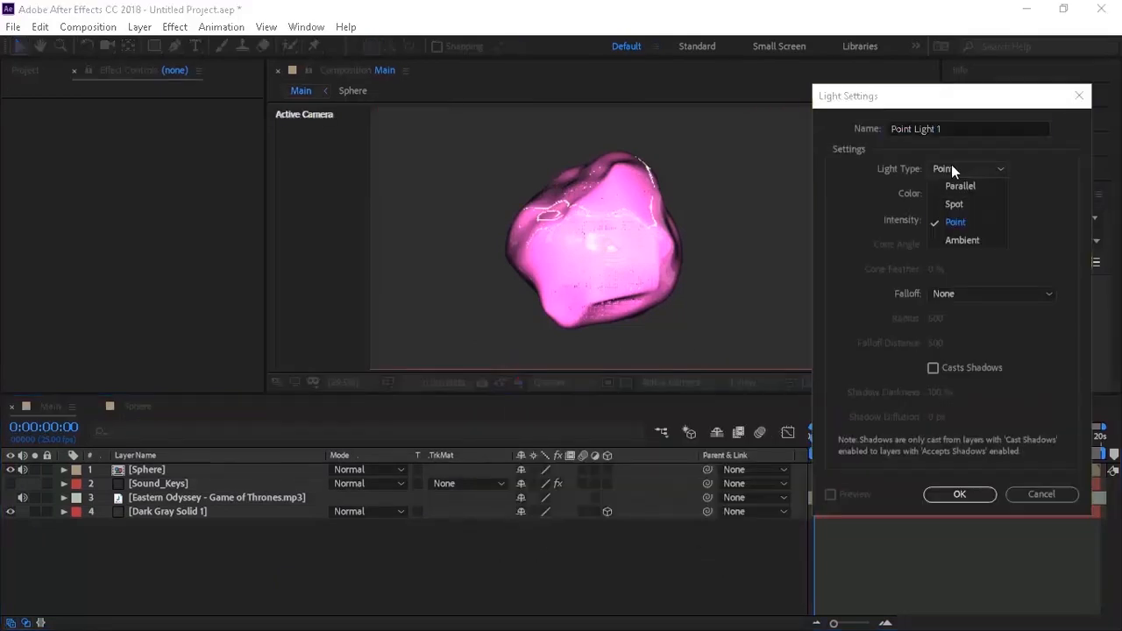
left_click(954, 222)
left_click(943, 194)
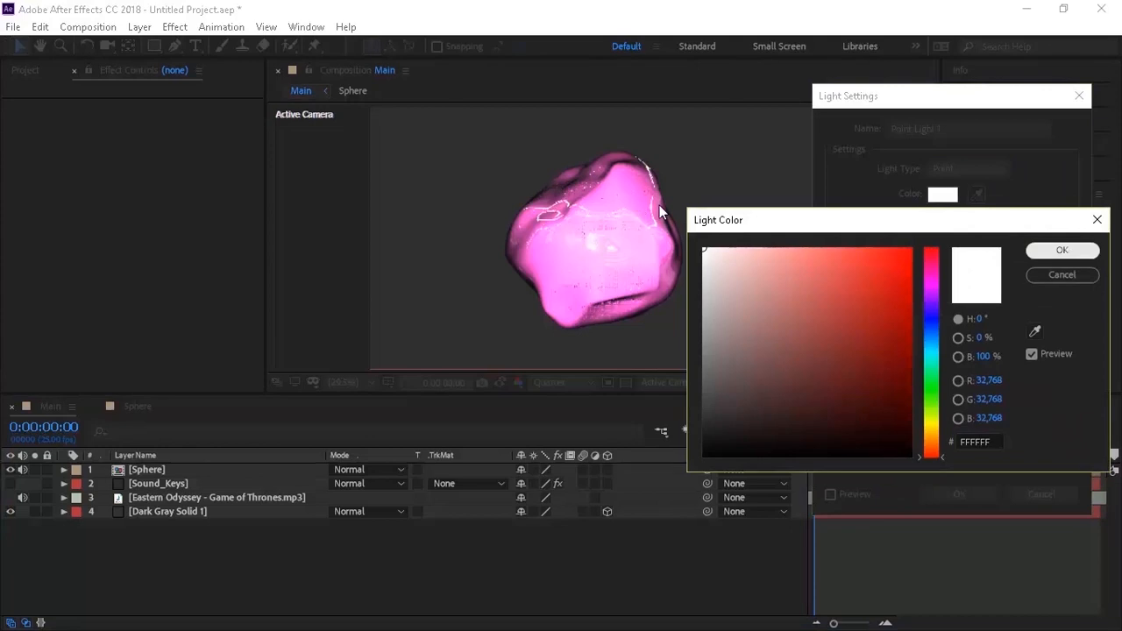
left_click(1078, 254)
left_click(959, 494)
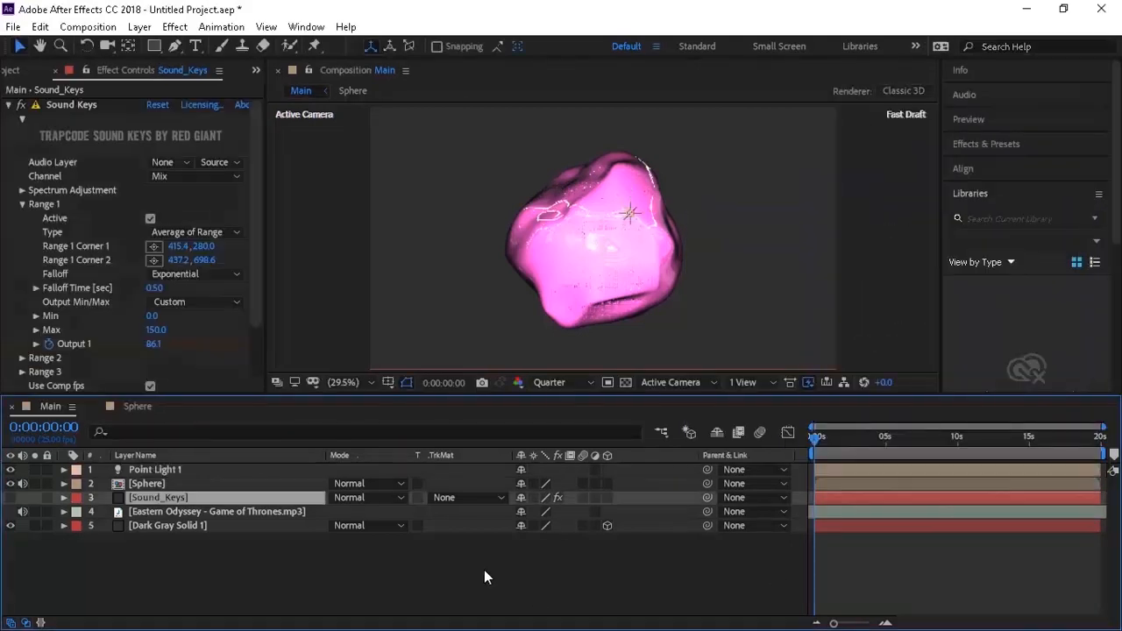
left_click(233, 573)
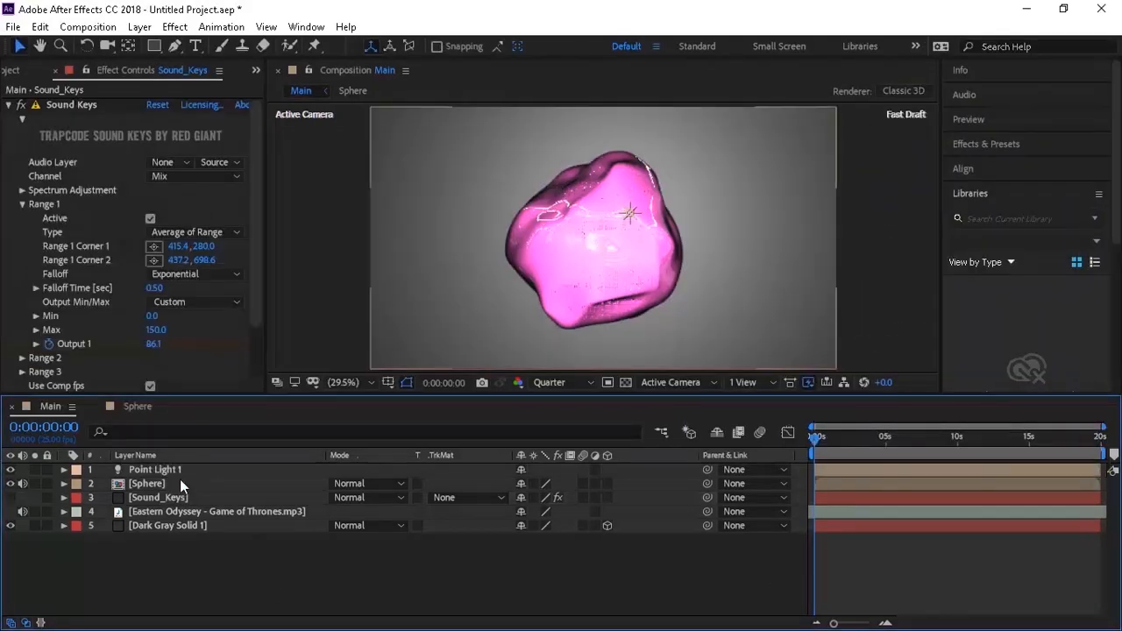
Clear the Output 1 keyframes of Sound Keys in Main and set its audio layer to Eastern Odyssey - Game of Thrones.mp3.
left_click(168, 500)
left_click(50, 347)
left_click(168, 163)
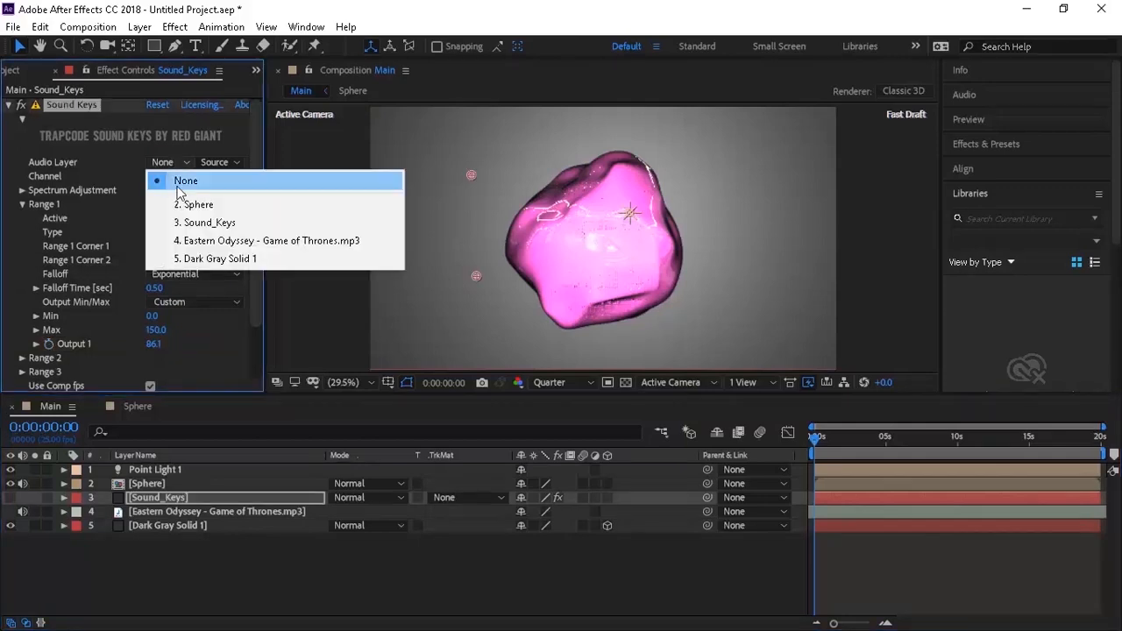
left_click(200, 239)
Set the Range 1 output minimum to 100 and maximum to 300, and apply Sound Keys to generate the keyframes.
left_click(151, 316)
key("Tab")
type("30")
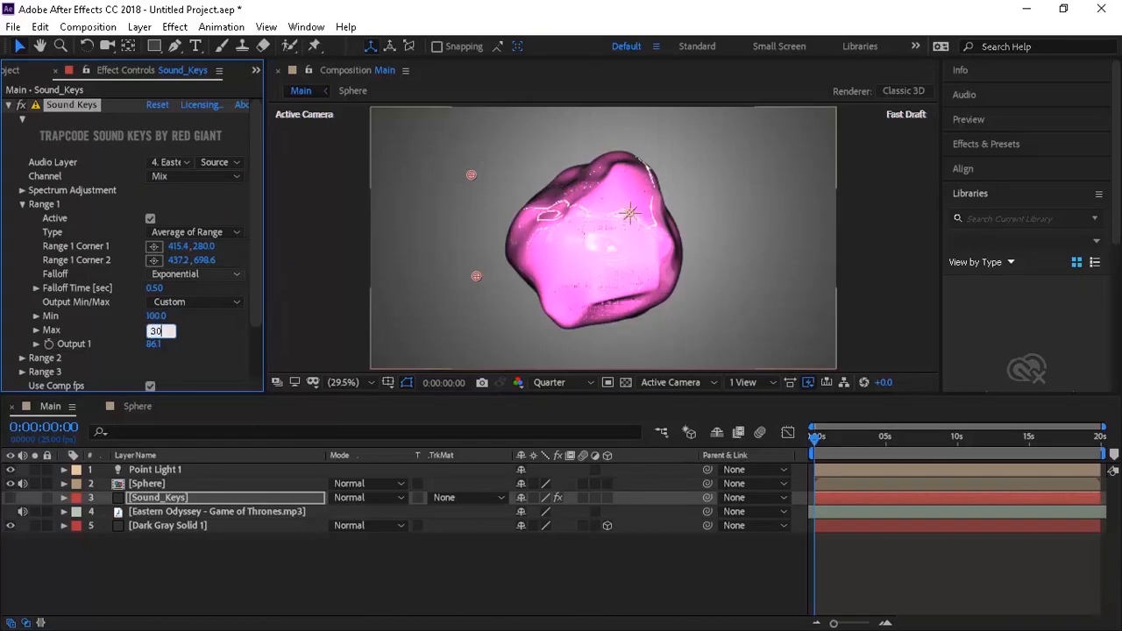
type("0")
scroll(254, 341, "down", 2)
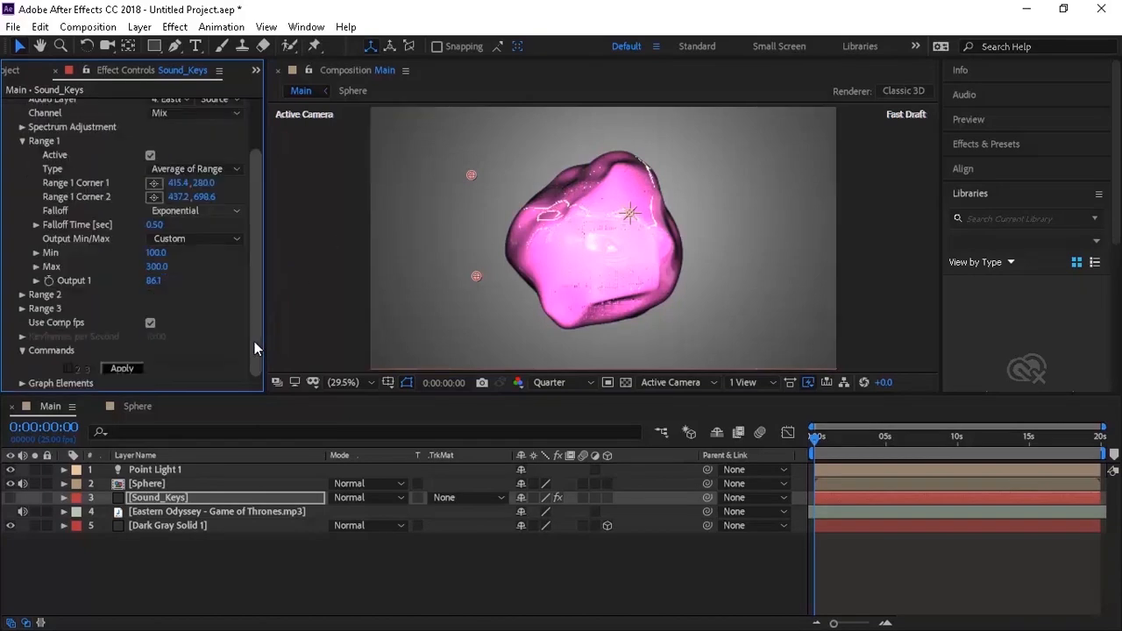
left_click(124, 368)
Link the point light's Intensity to Output 1 of the Sound_Keys layer with an expression.
left_click(177, 495)
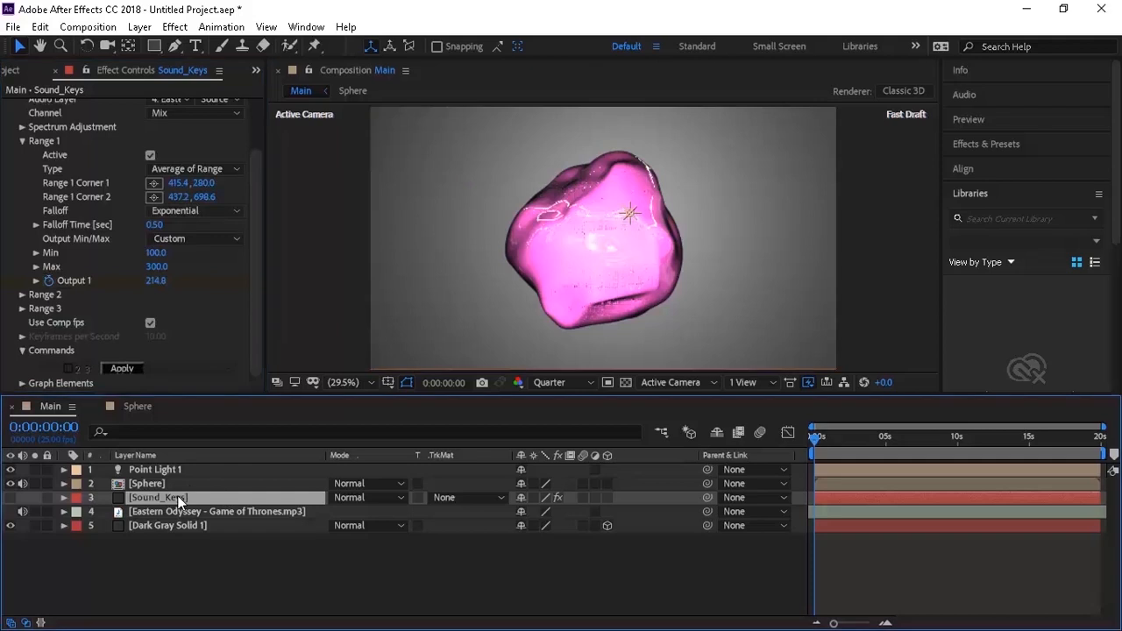
key("u")
left_click(142, 471)
left_click(63, 470)
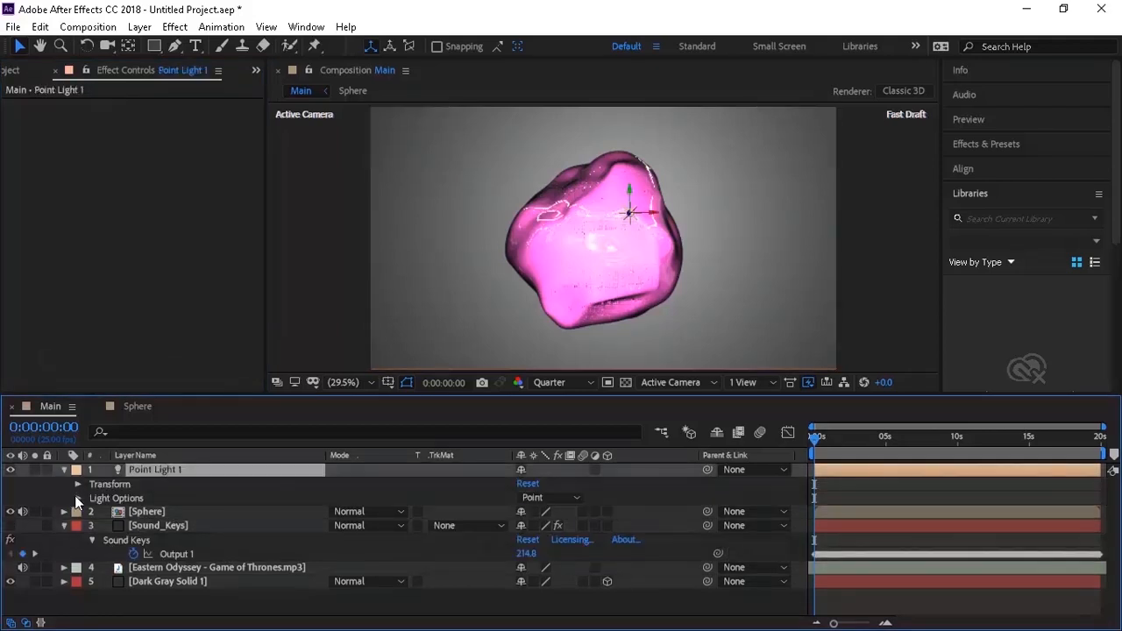
left_click(77, 496)
left_click(105, 510, "alt")
left_click_drag(563, 523, 150, 604)
Play the Main composition from the start to check how the light reacts to the music.
mouse_move(816, 436)
left_mouse_down()
mouse_move(850, 443)
mouse_move(793, 437)
left_mouse_up()
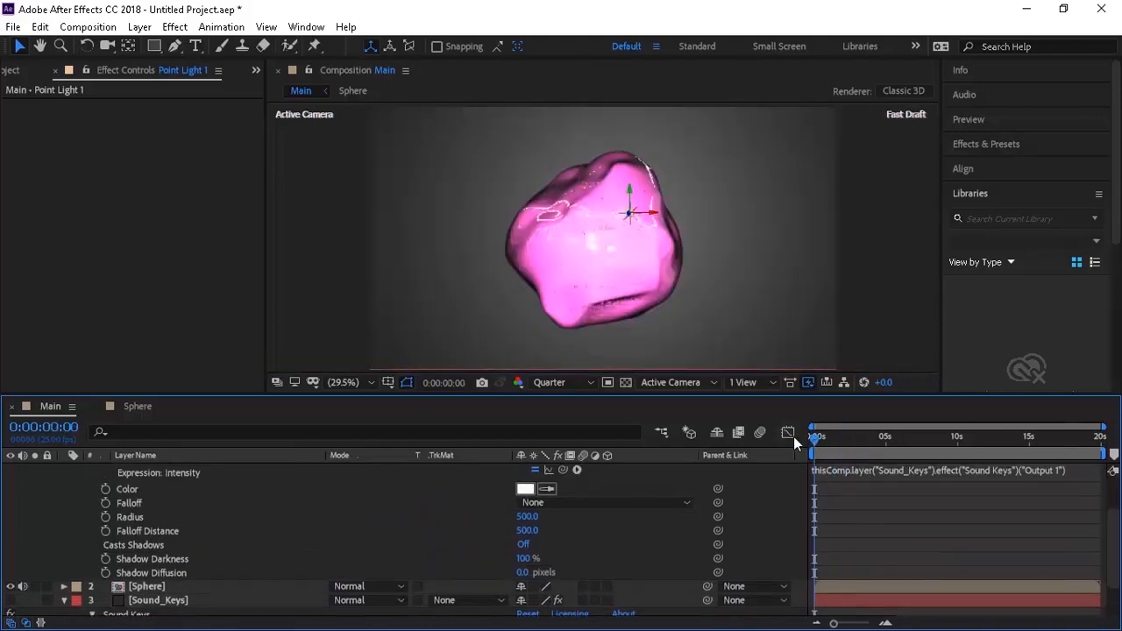
key("space")
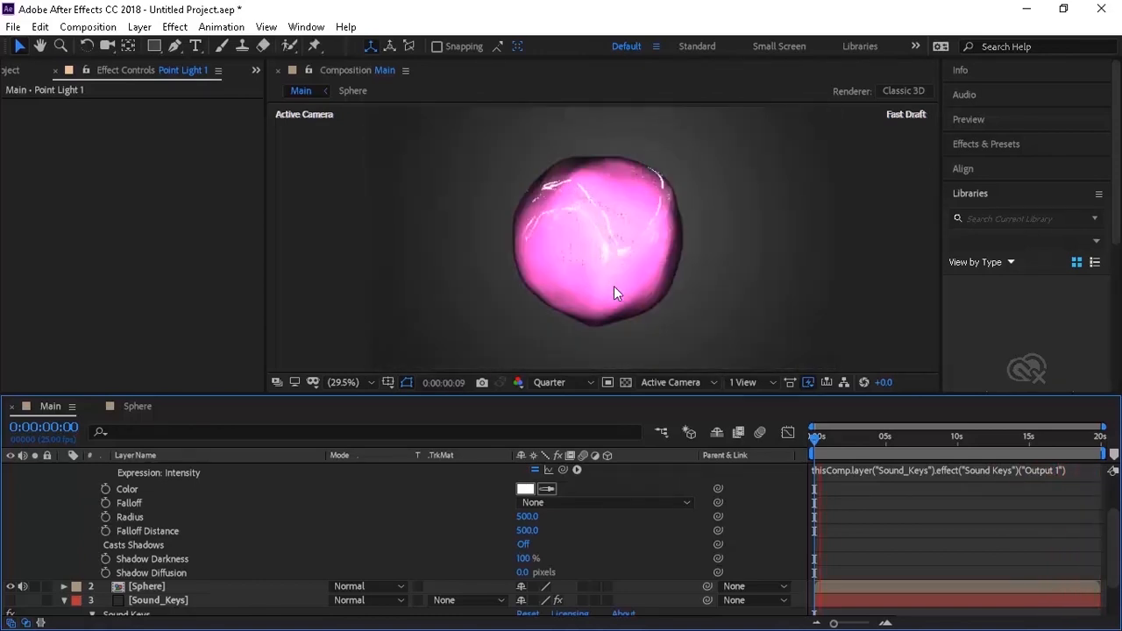
key("space")
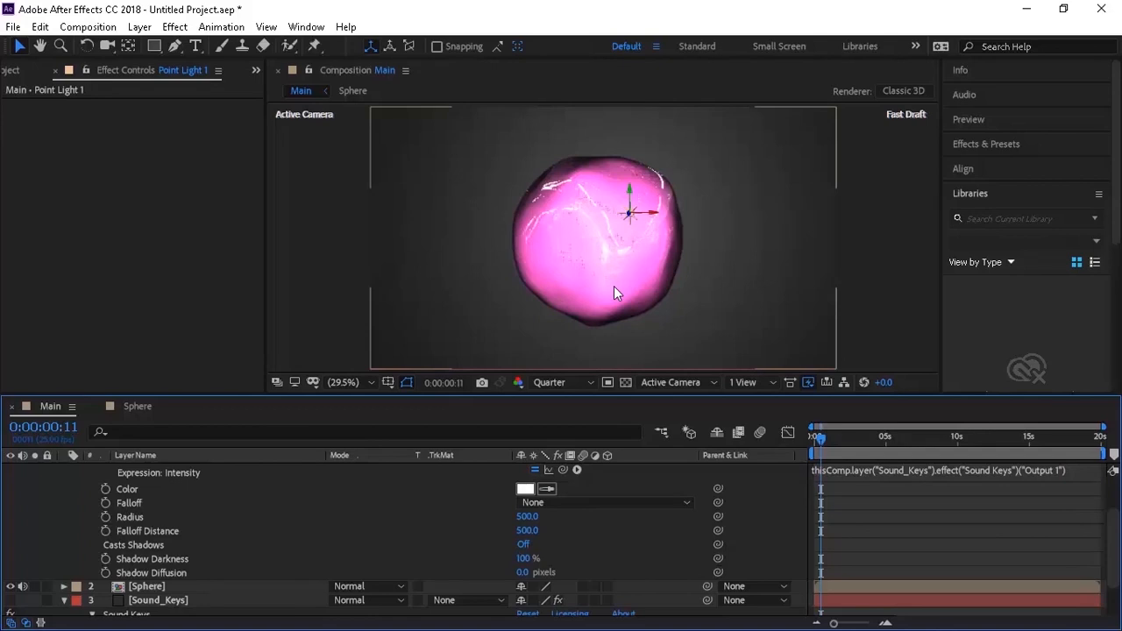